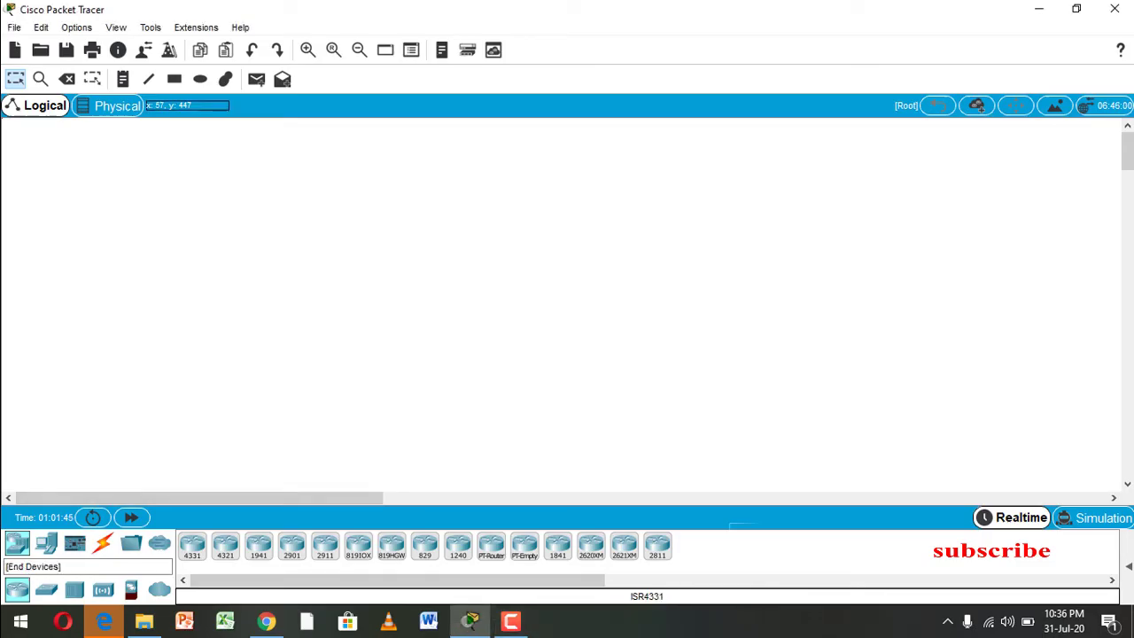
# Place three PCs one below another in the workspace.
pyautogui.click(46, 543)
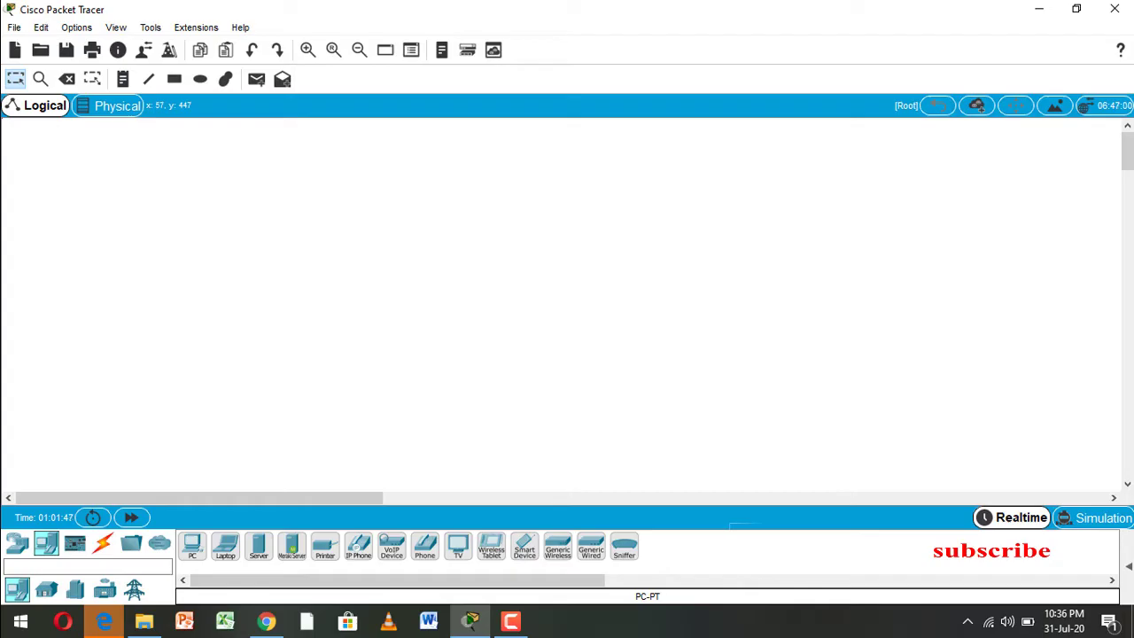
pyautogui.click(192, 547)
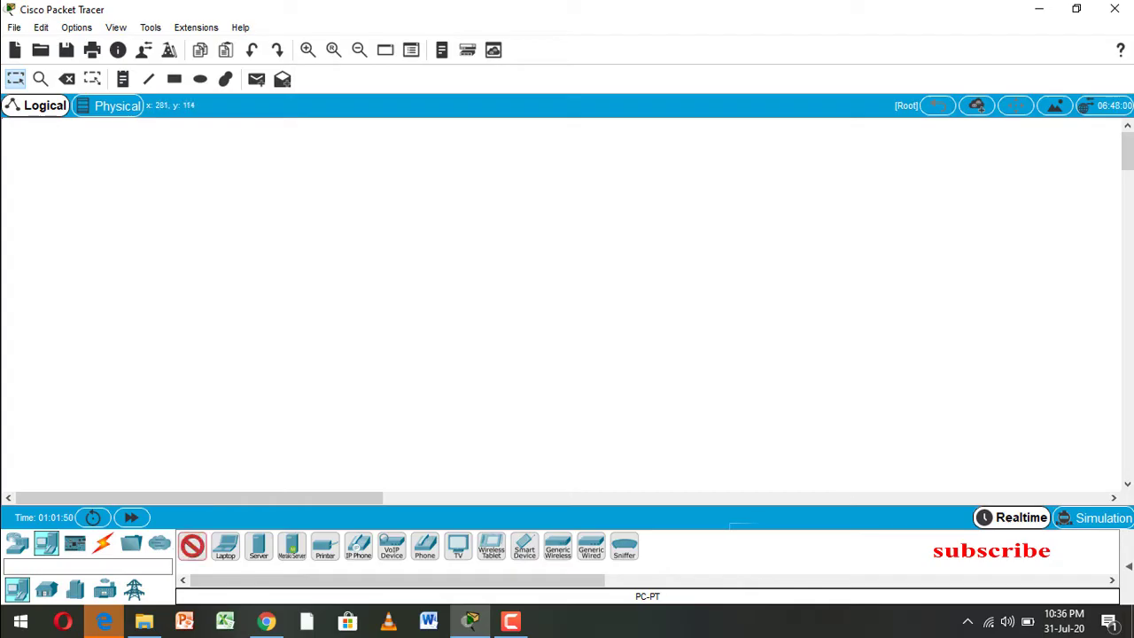
pyautogui.click(234, 214)
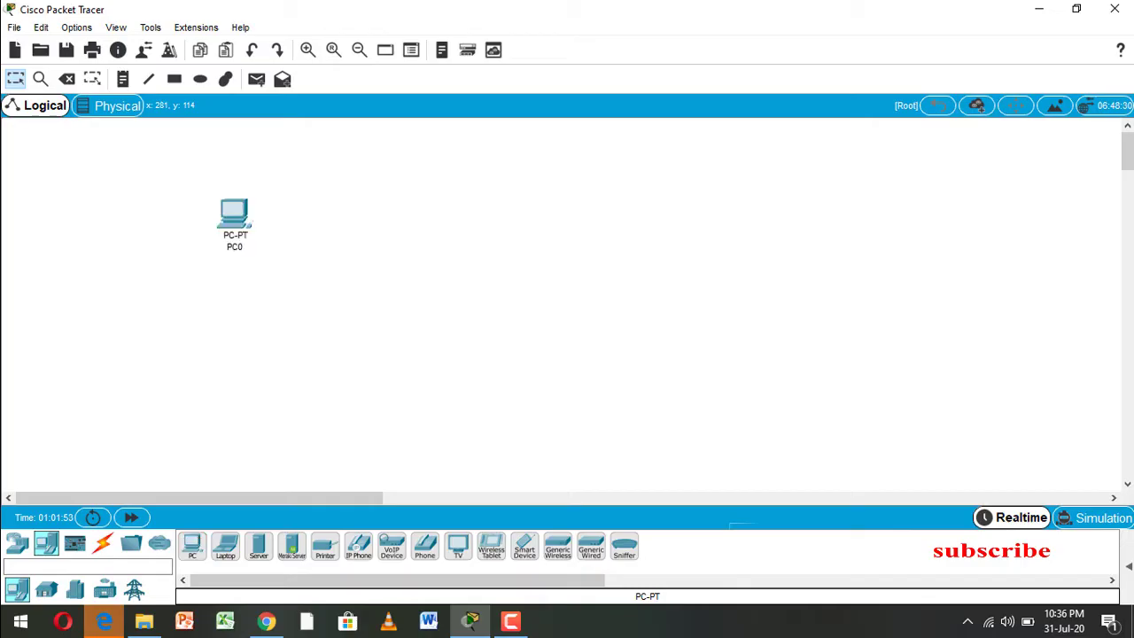
pyautogui.click(192, 547)
pyautogui.click(222, 275)
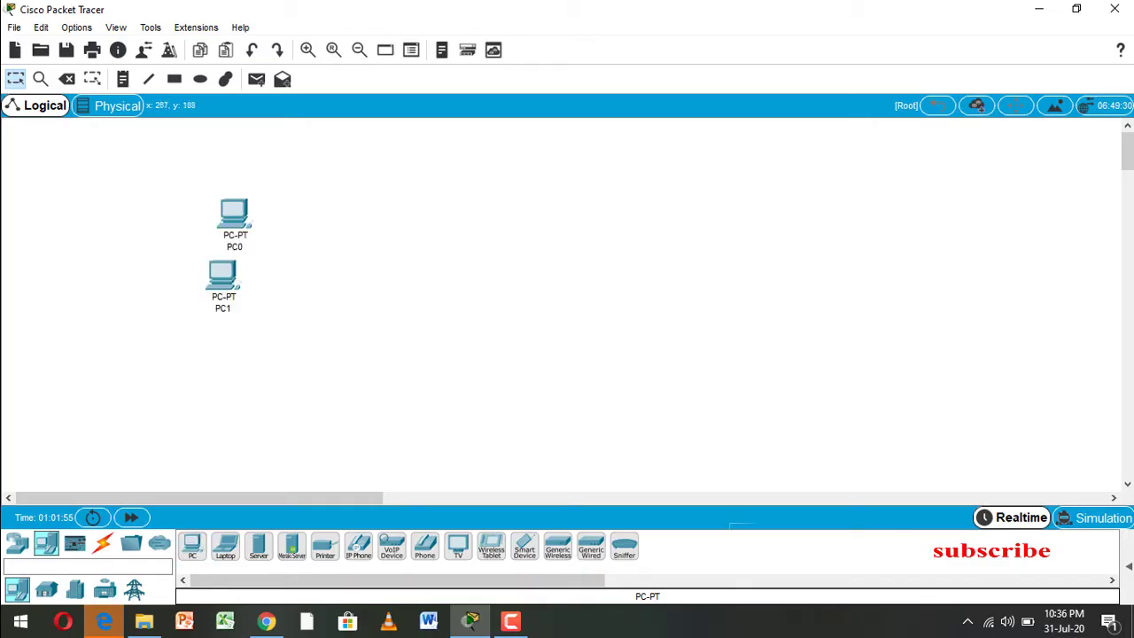
pyautogui.click(192, 546)
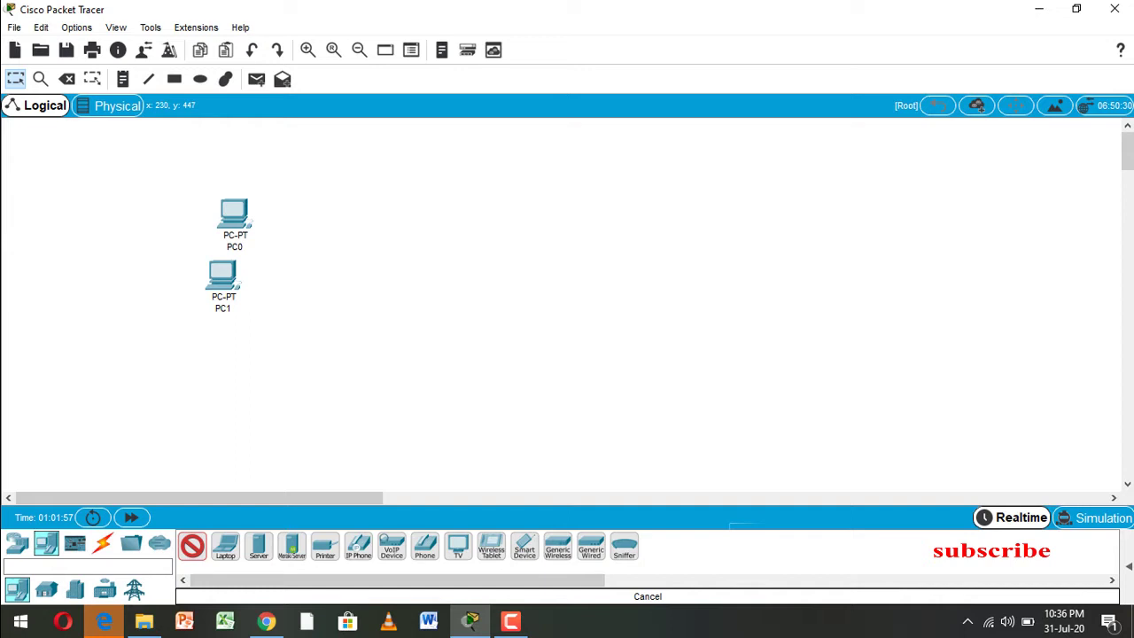
pyautogui.click(224, 361)
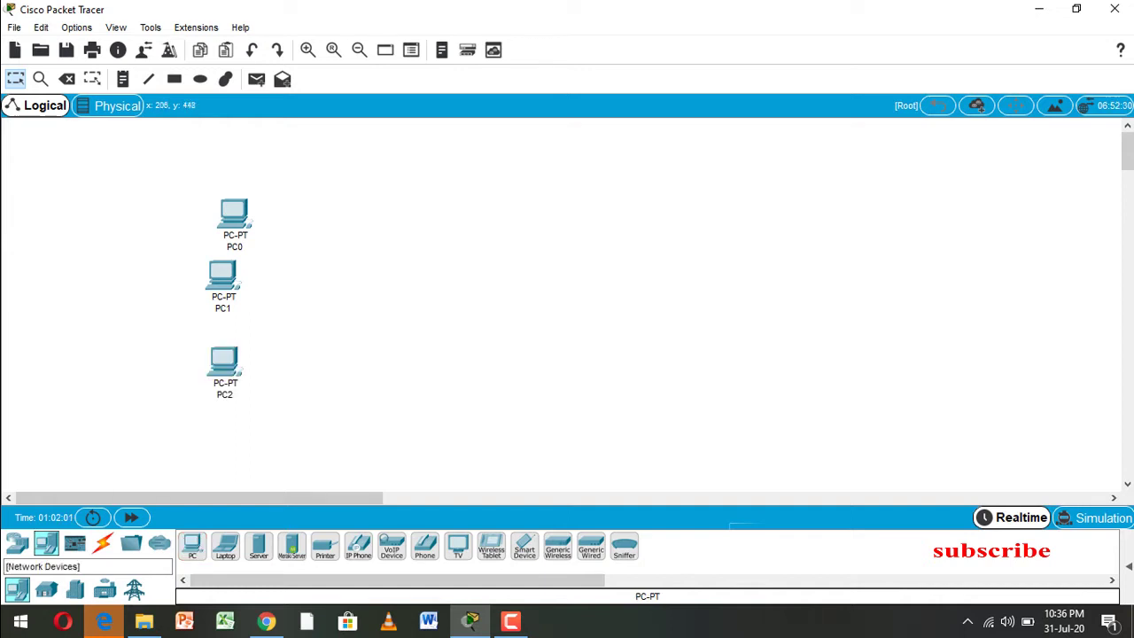
# Place a 2960 switch beside the column of PCs.
pyautogui.click(16, 544)
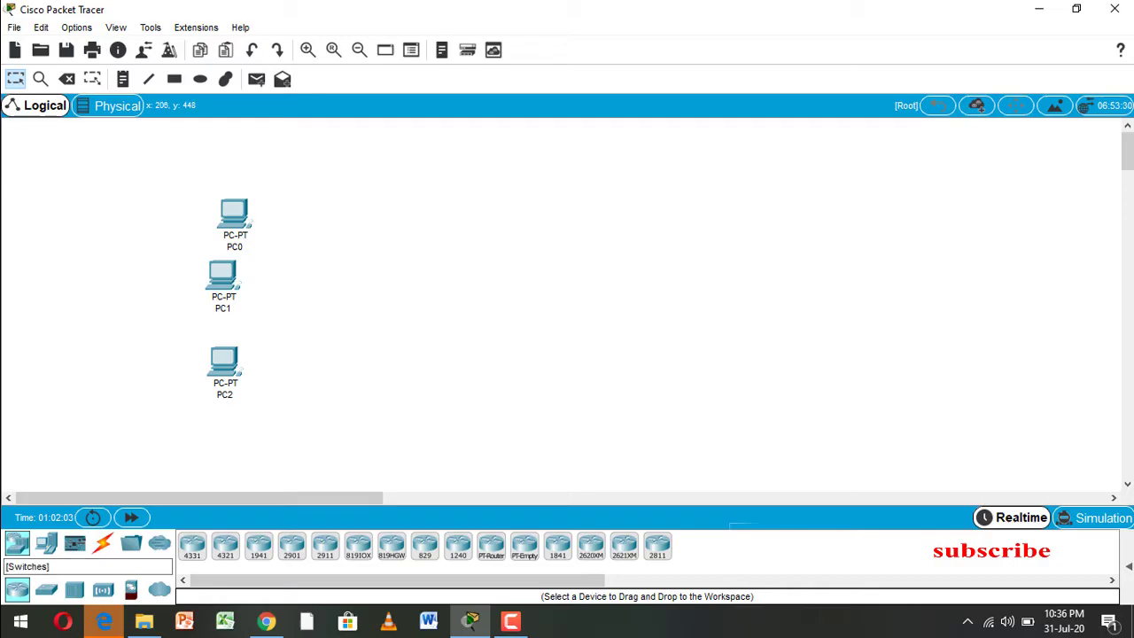
pyautogui.click(47, 589)
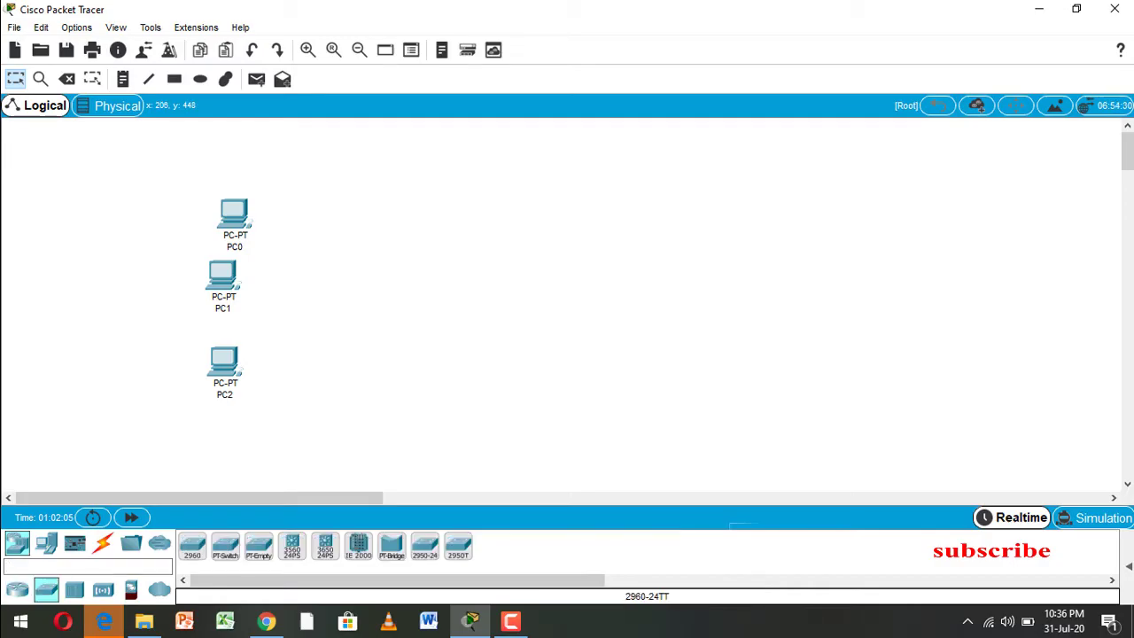
pyautogui.click(192, 544)
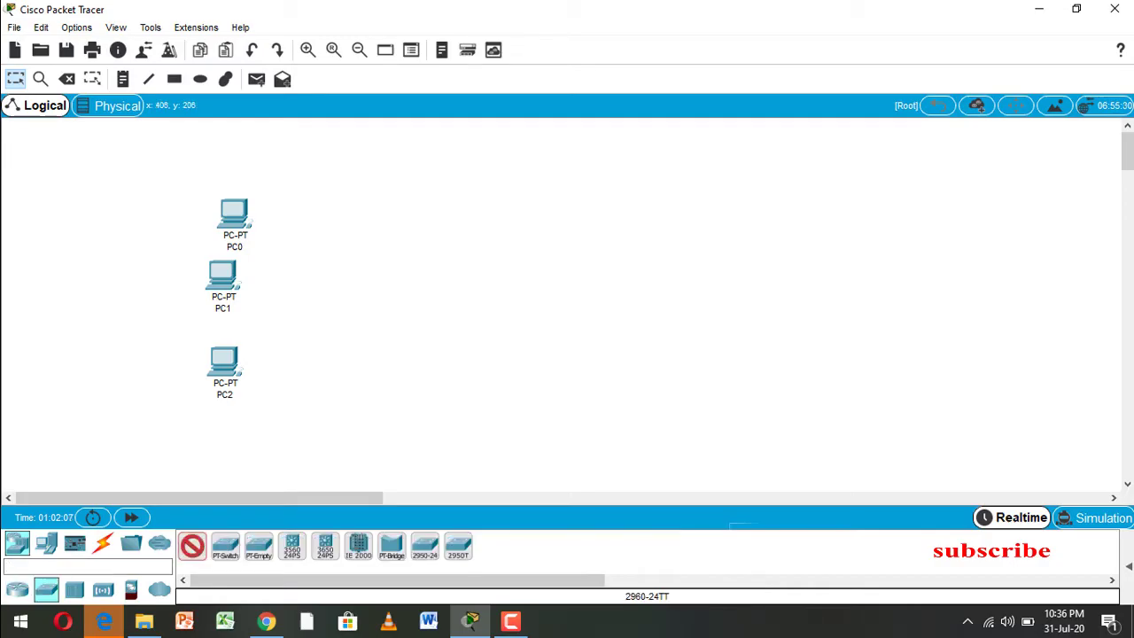
pyautogui.click(339, 290)
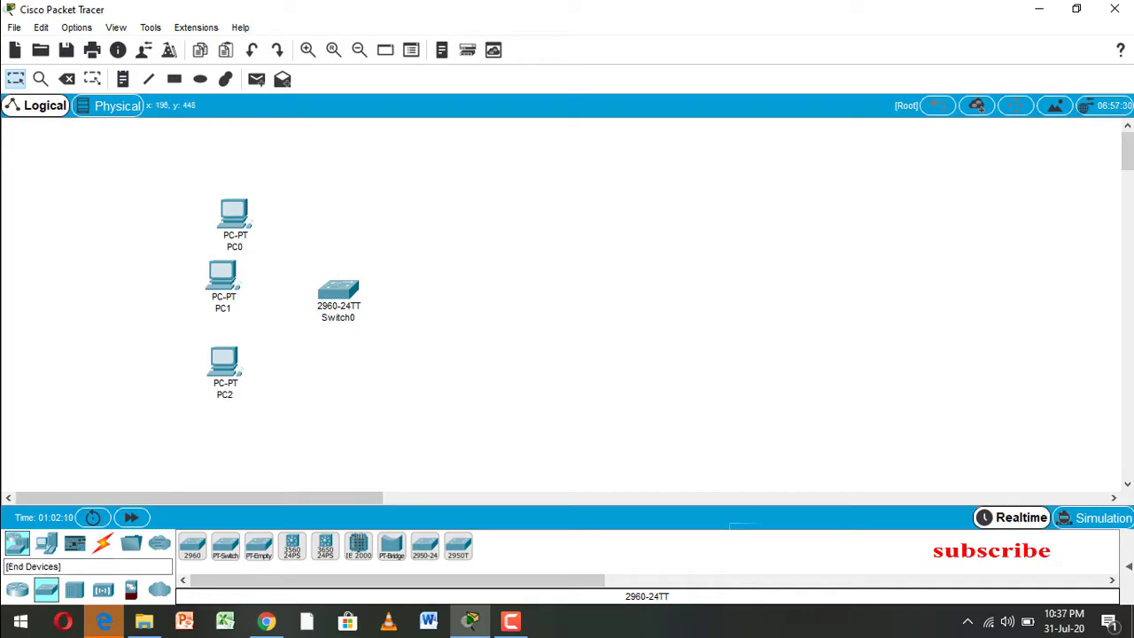
# Place a generic server on the far side of the switch, opposite the PCs.
pyautogui.click(17, 543)
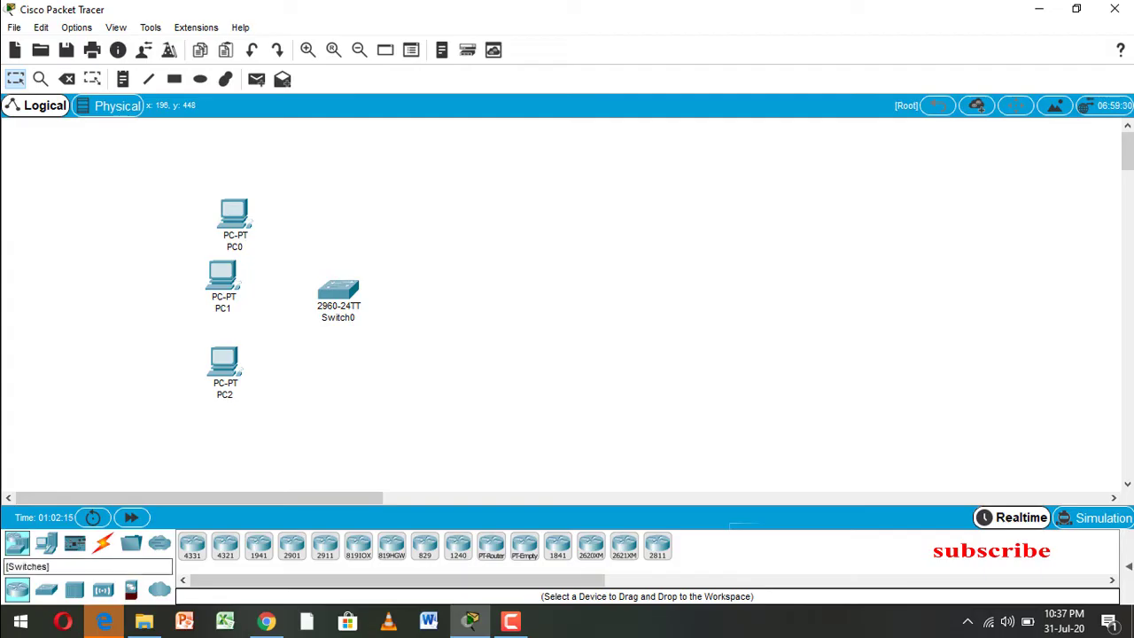
pyautogui.click(46, 544)
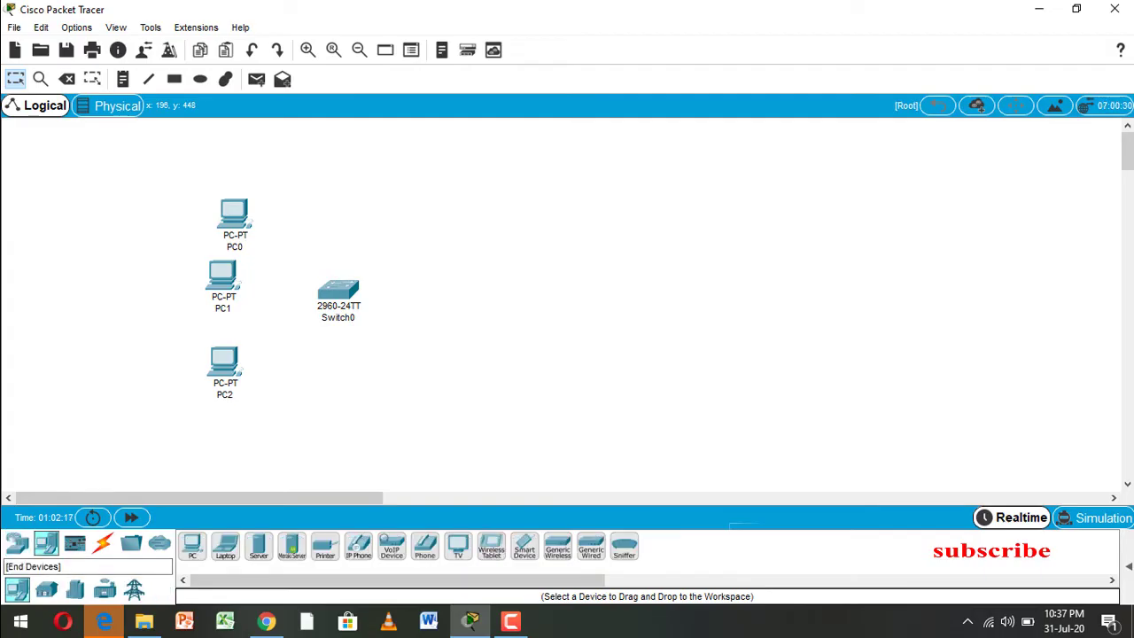
pyautogui.click(258, 546)
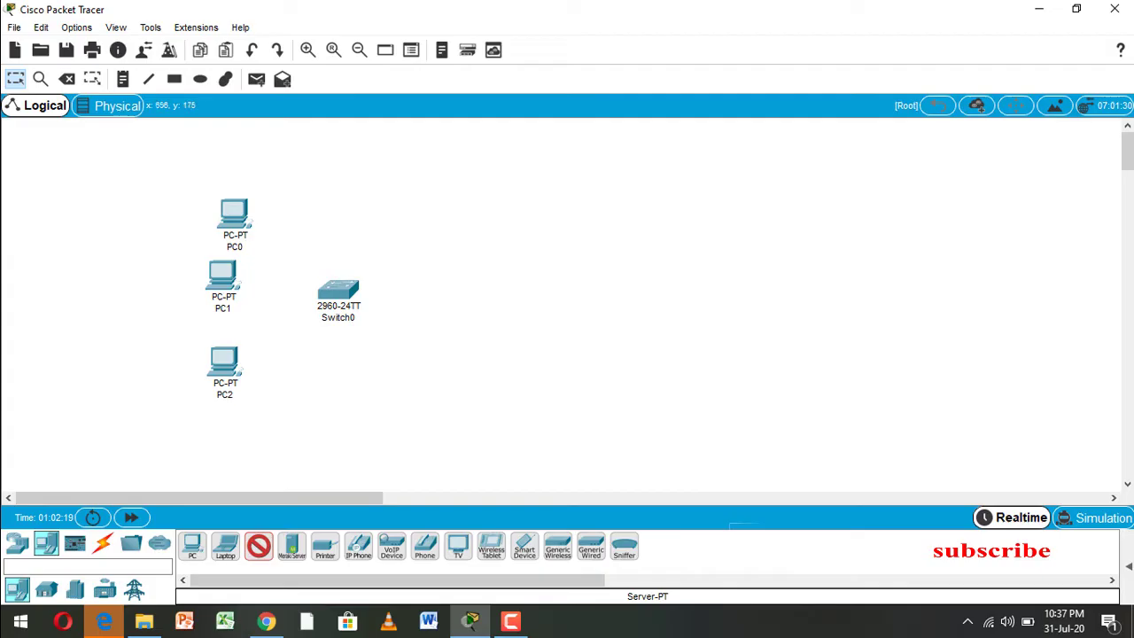
pyautogui.click(480, 285)
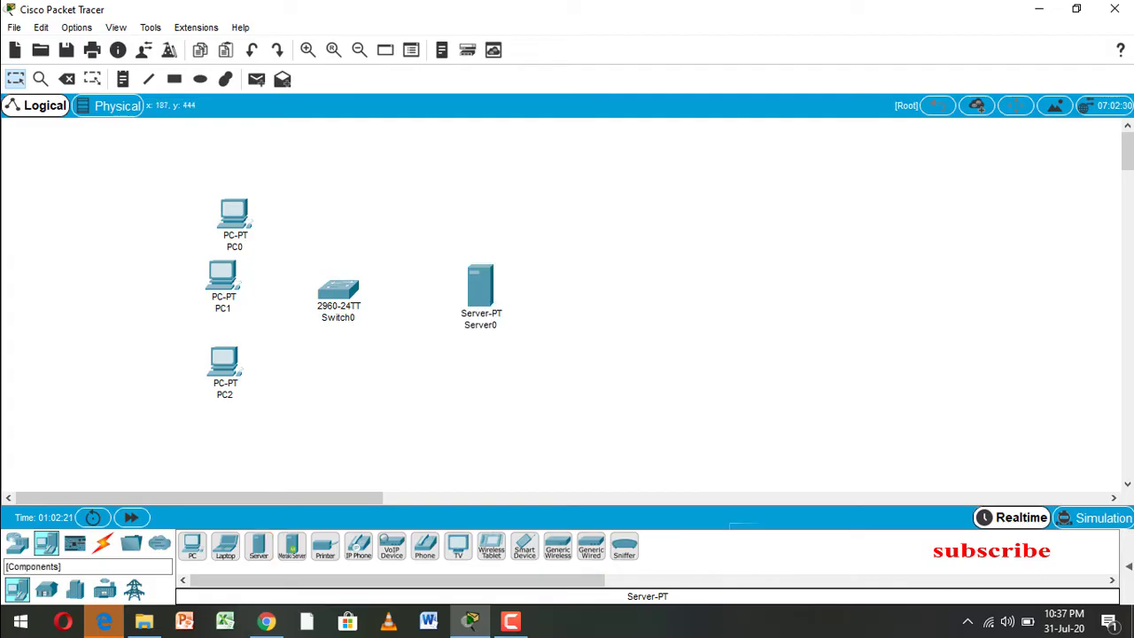
# Connect PC0, PC1, PC2 and the server to the switch with automatically chosen connection types.
pyautogui.click(102, 542)
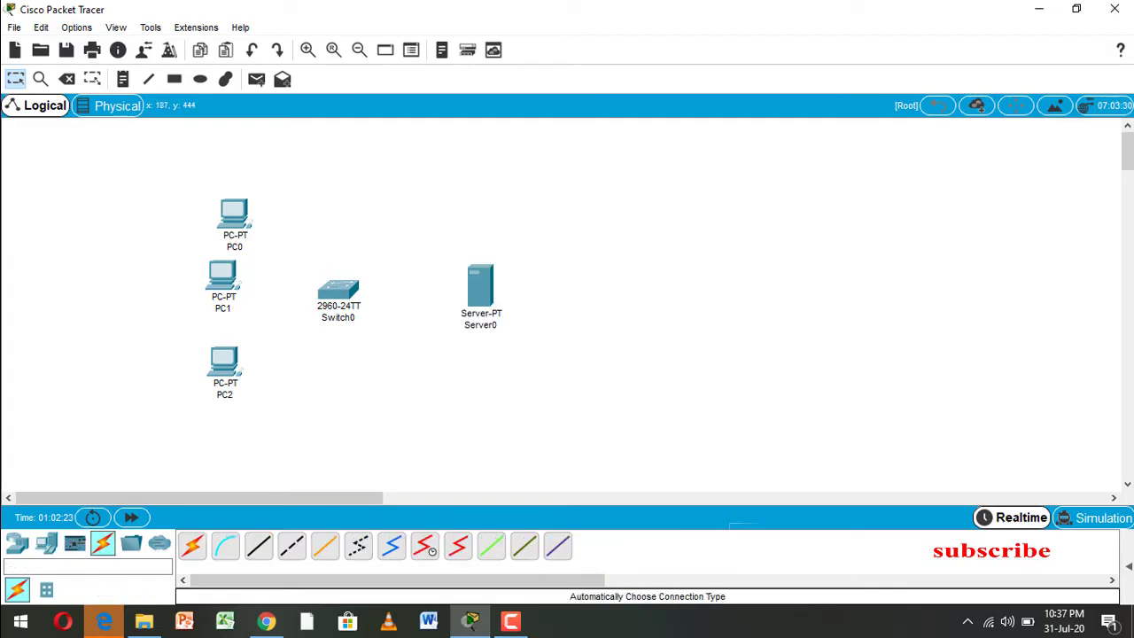
pyautogui.click(192, 547)
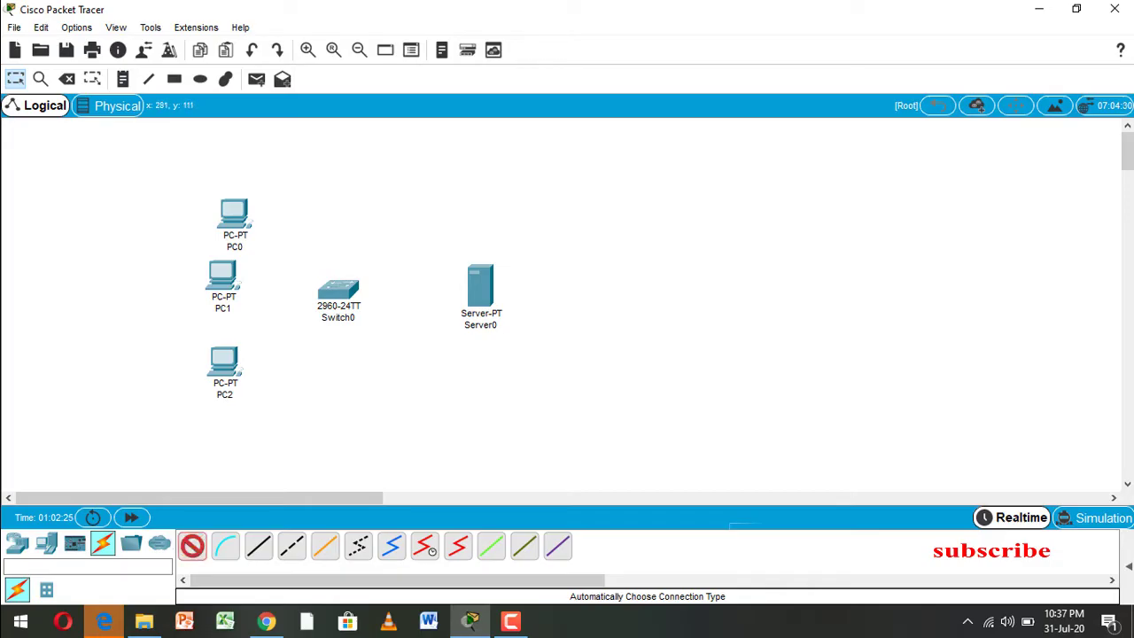
pyautogui.click(234, 214)
pyautogui.click(337, 290)
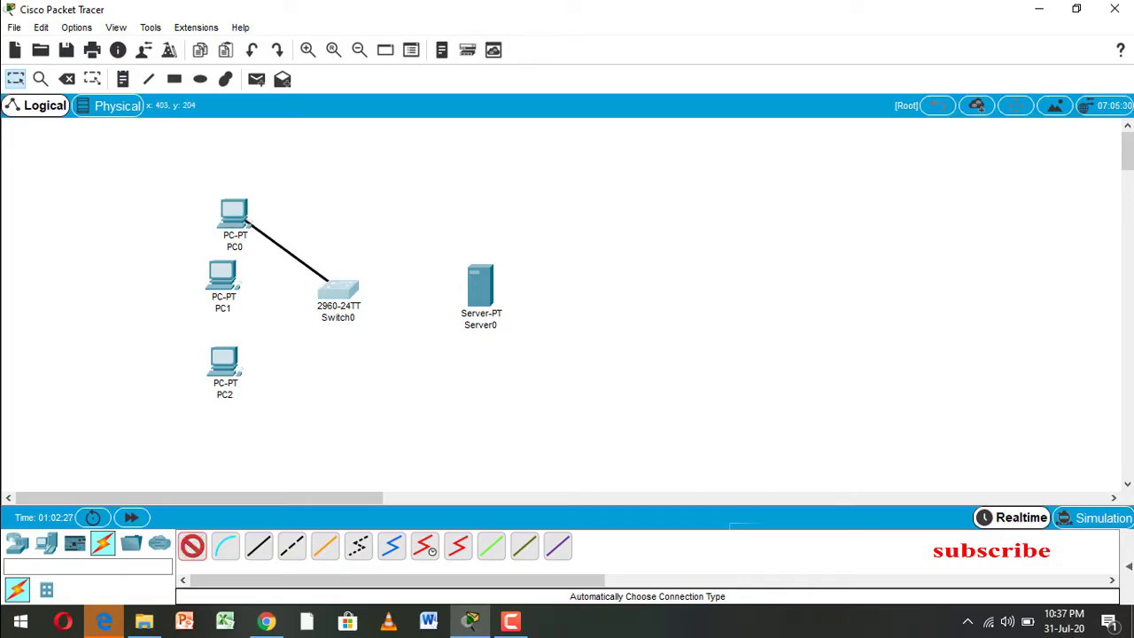
pyautogui.click(192, 546)
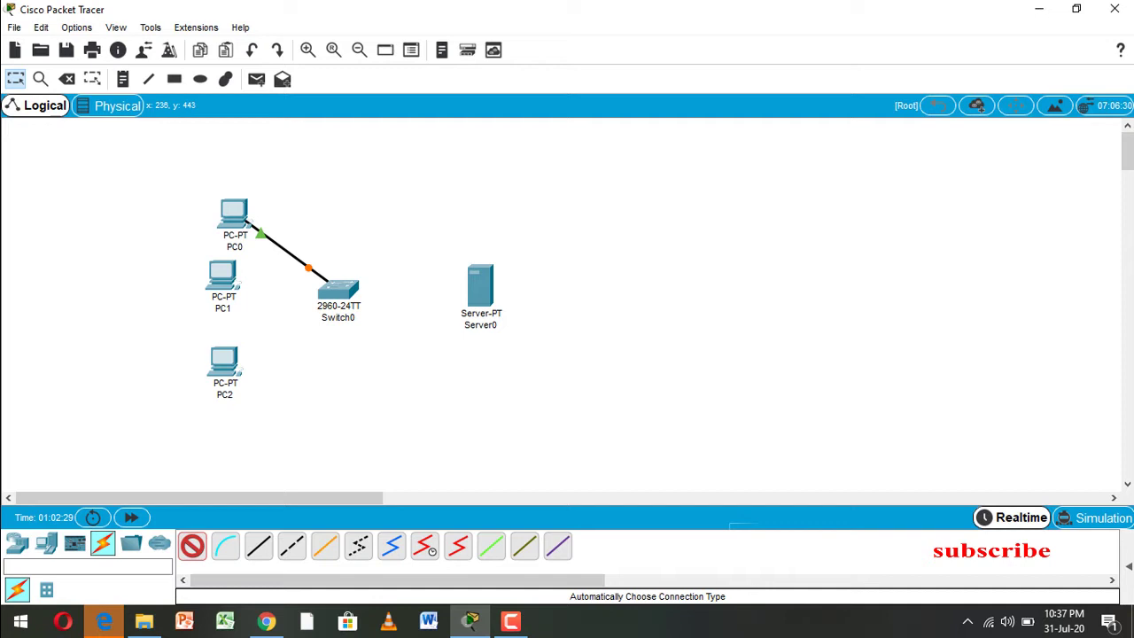
pyautogui.click(222, 277)
pyautogui.click(337, 289)
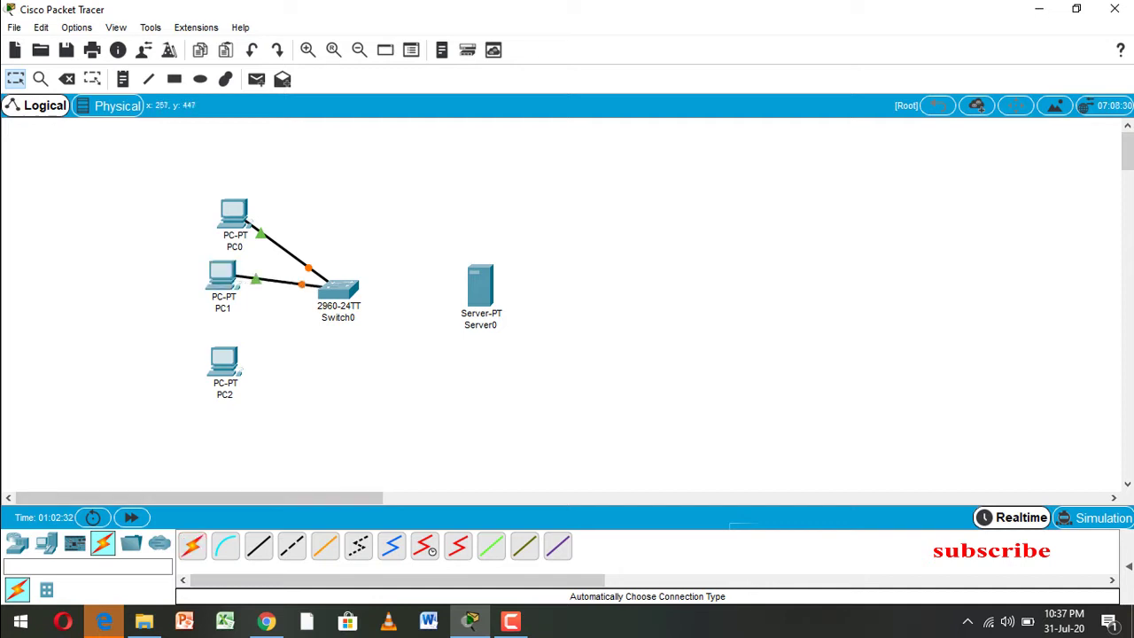
pyautogui.click(192, 546)
pyautogui.click(224, 361)
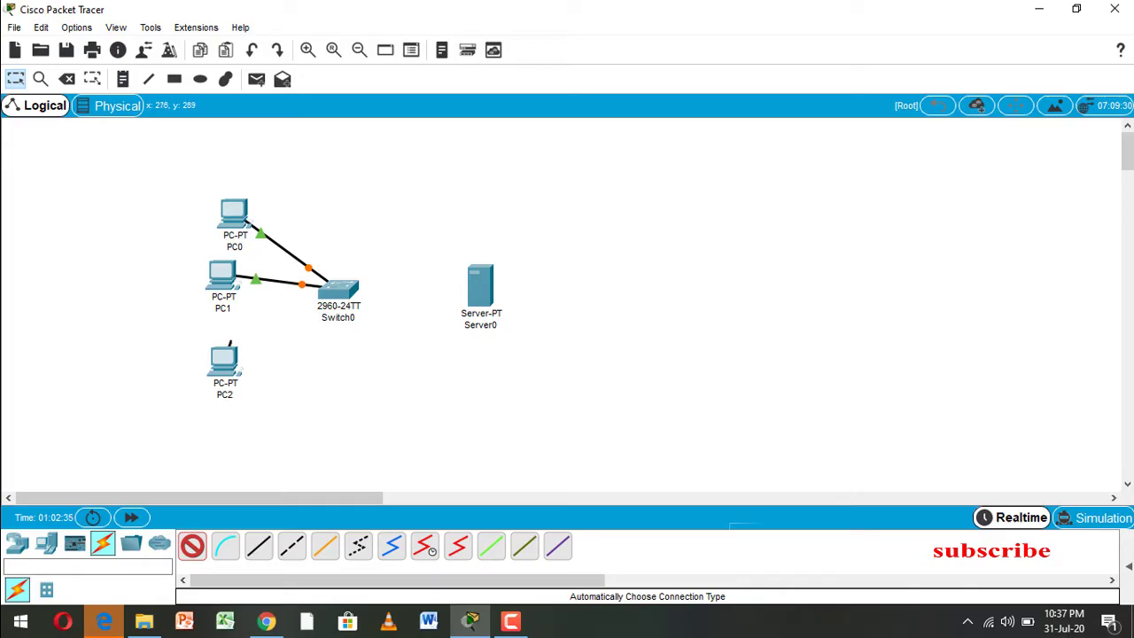
pyautogui.click(338, 289)
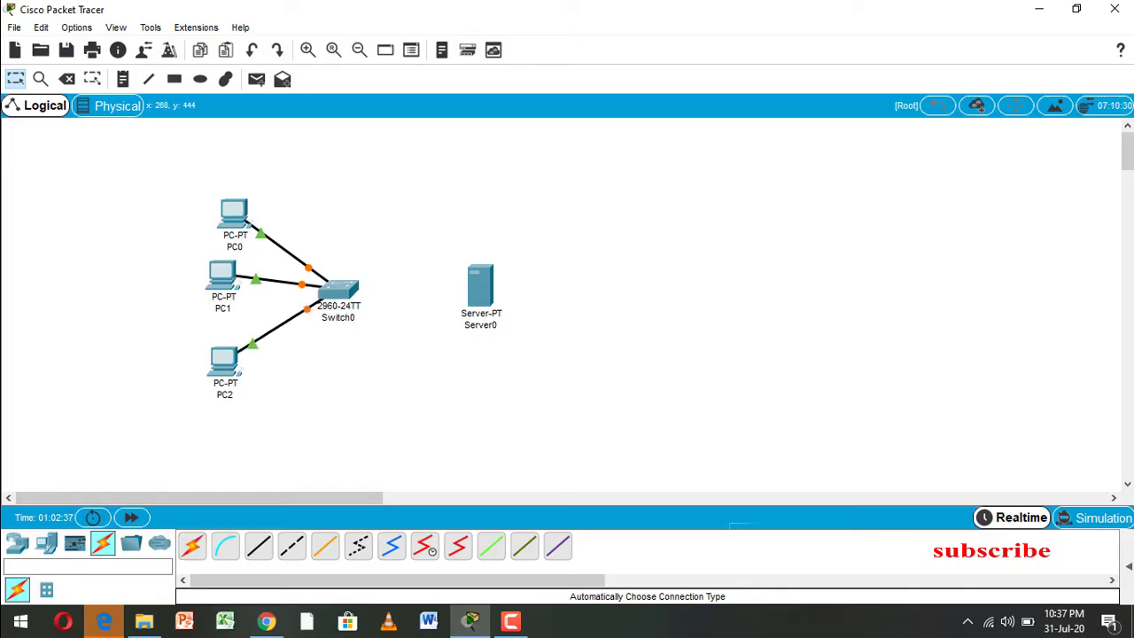
pyautogui.click(337, 290)
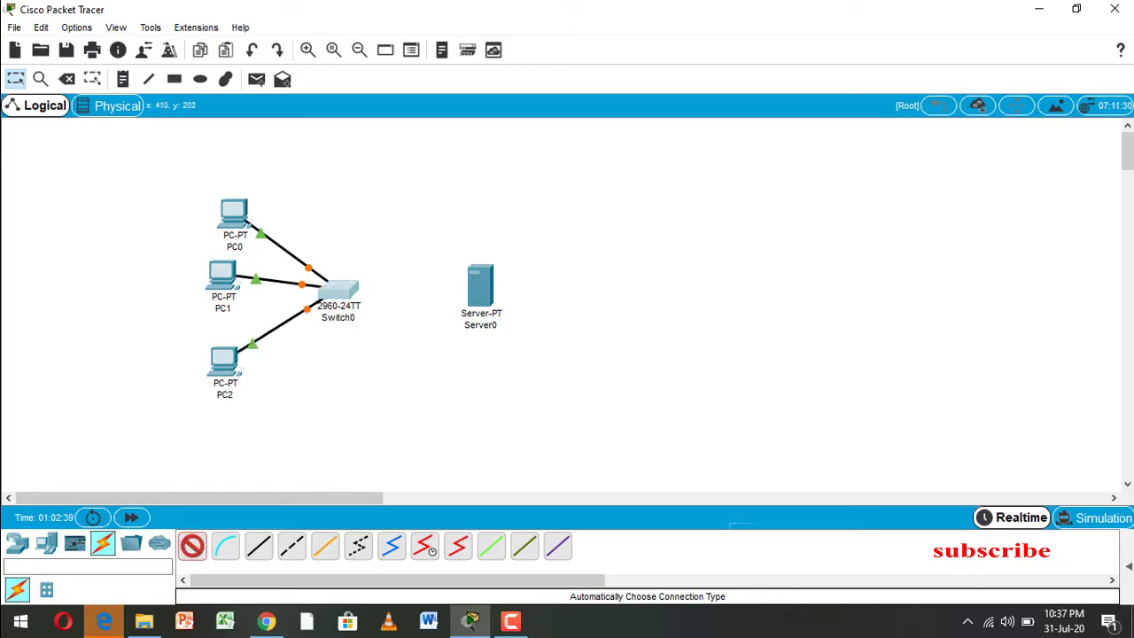
pyautogui.click(480, 285)
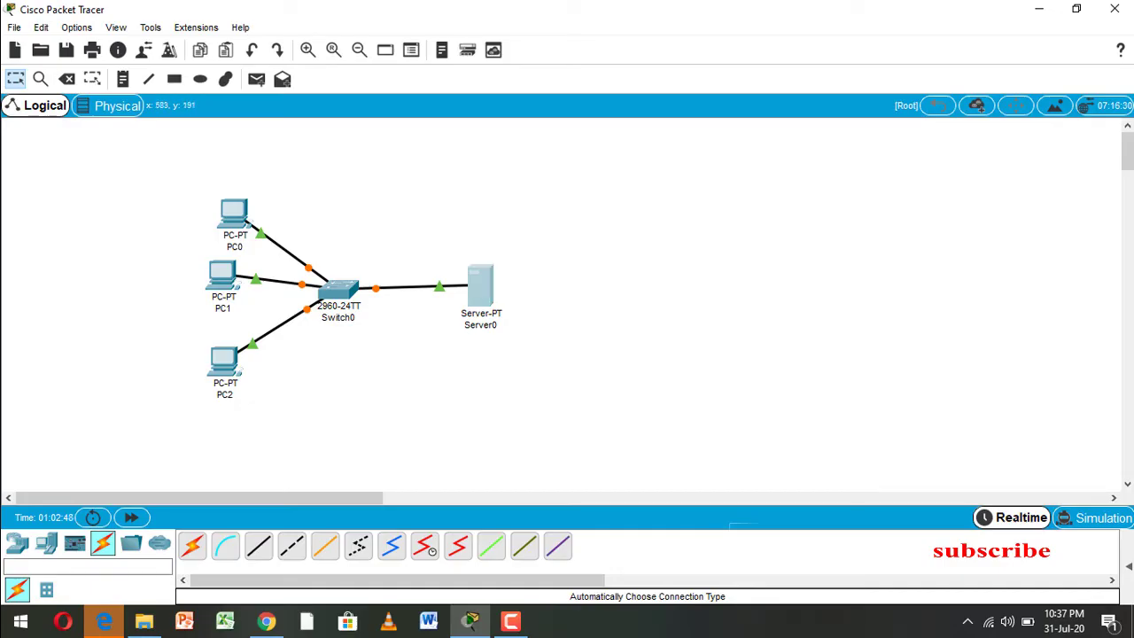
# Set the IPv4 DNS server address to 192.168.10.1 in the server's global settings.
pyautogui.click(480, 285)
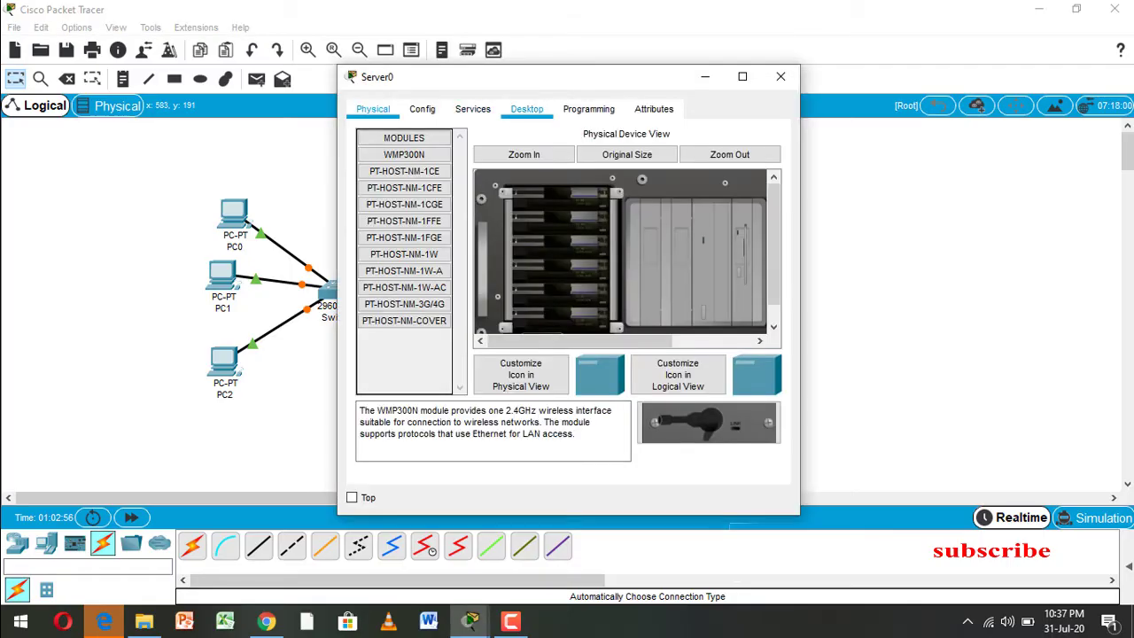
pyautogui.click(422, 108)
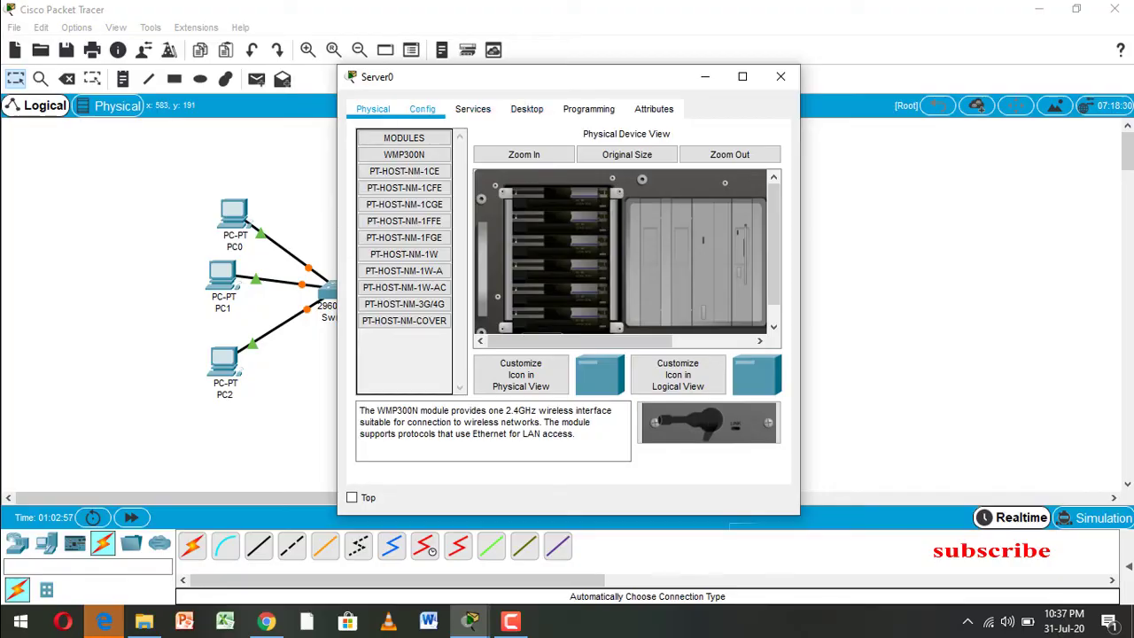
pyautogui.click(421, 108)
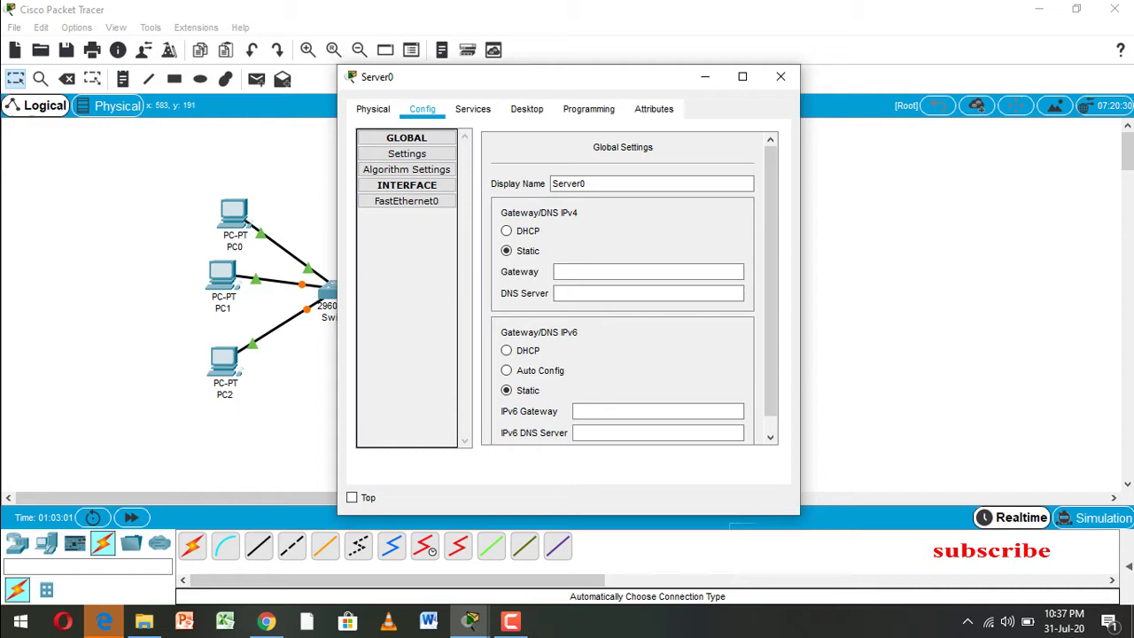
pyautogui.click(556, 293)
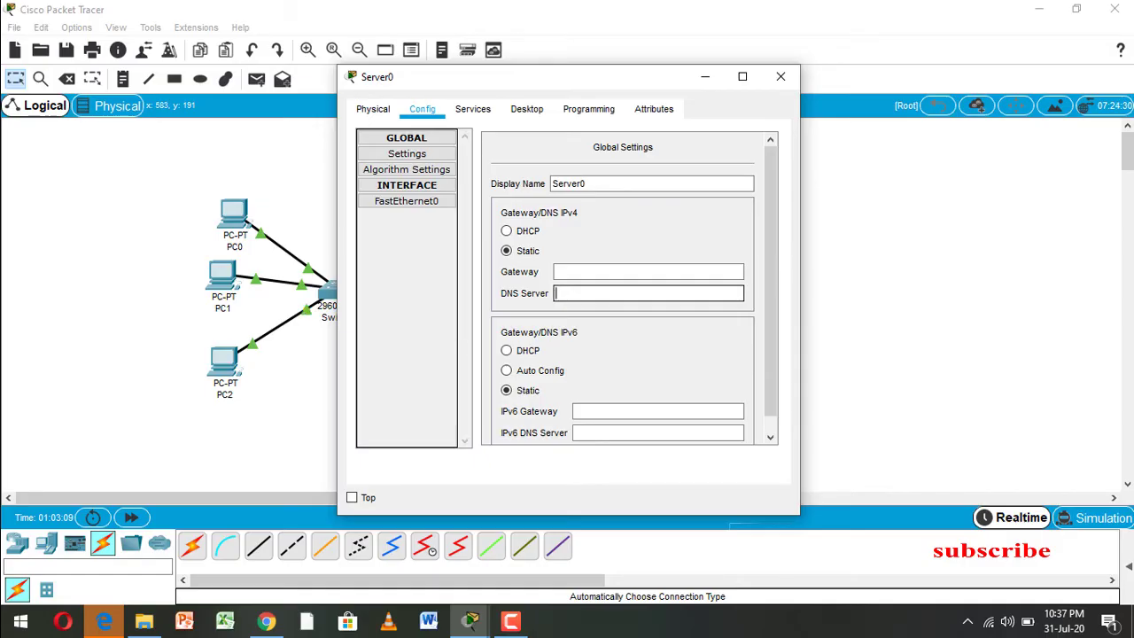
pyautogui.write('8')
pyautogui.press('BackSpace')
pyautogui.write('192.168.10.1')
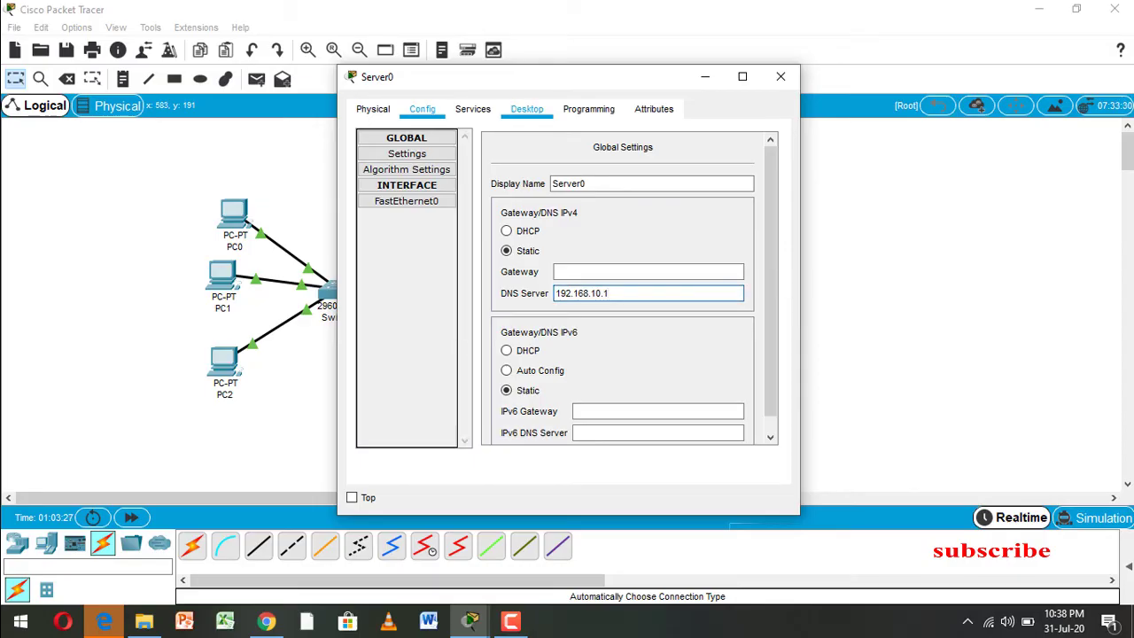
# Give the server the static IP address 192.168.10.1 with subnet mask 255.255.255.0, and close its window.
pyautogui.click(526, 108)
pyautogui.click(405, 174)
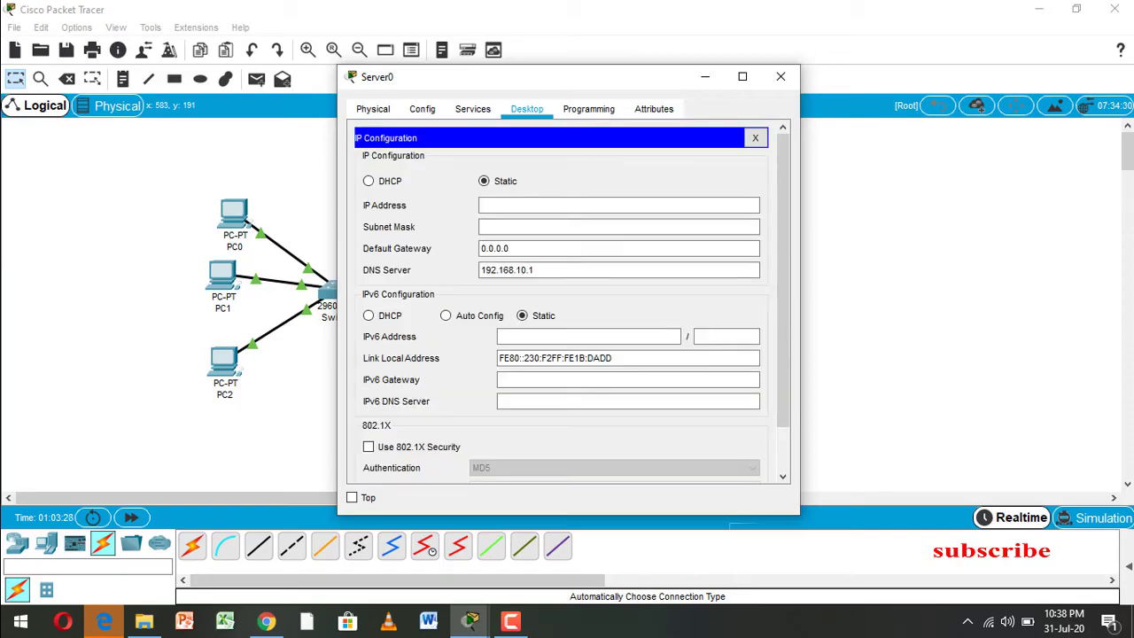
pyautogui.click(619, 204)
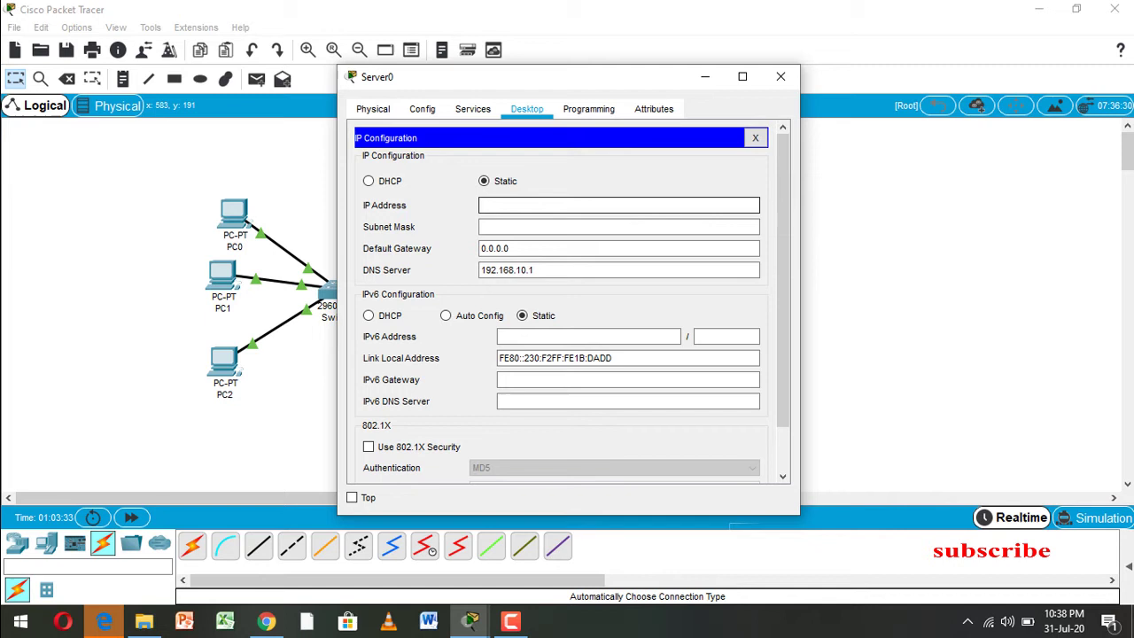
pyautogui.write('192.168.10.1')
pyautogui.click(618, 226)
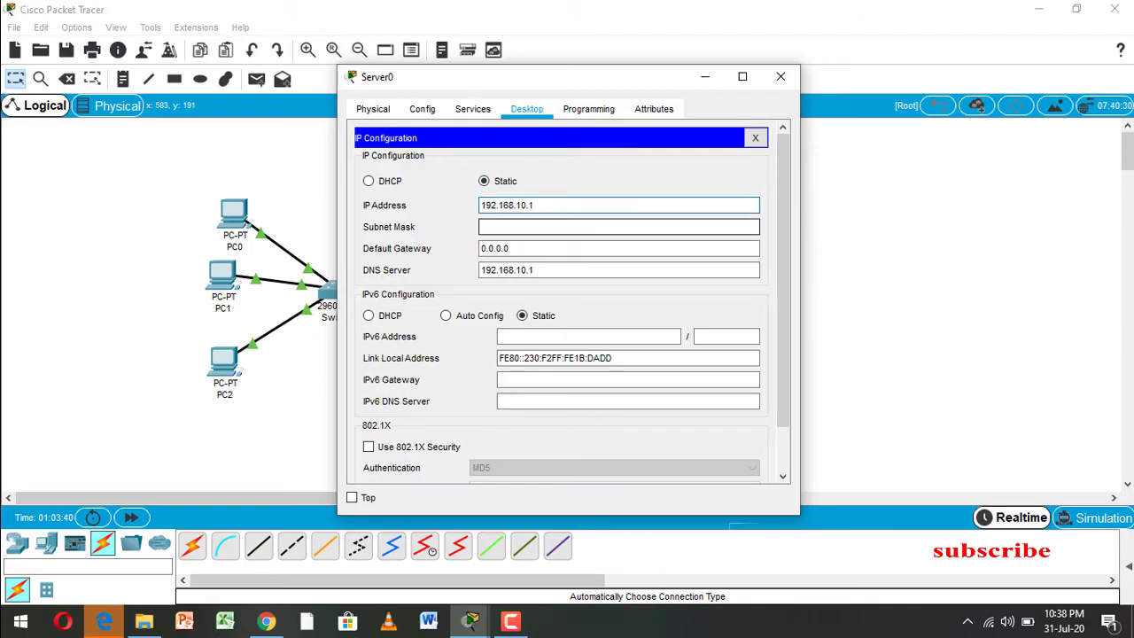
pyautogui.click(618, 226)
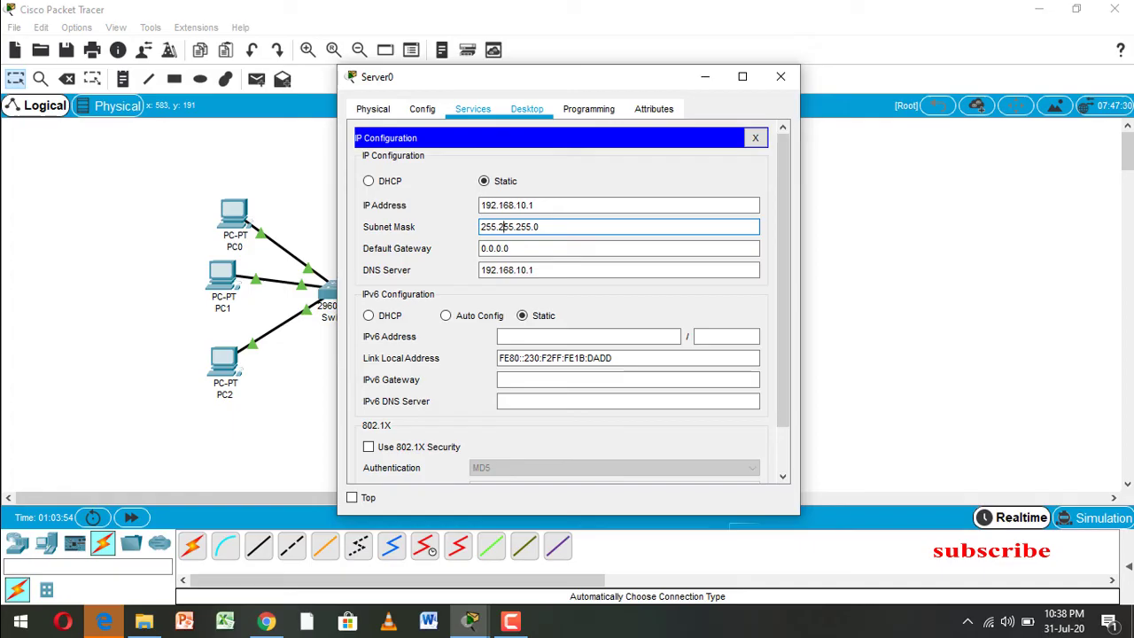
pyautogui.click(780, 76)
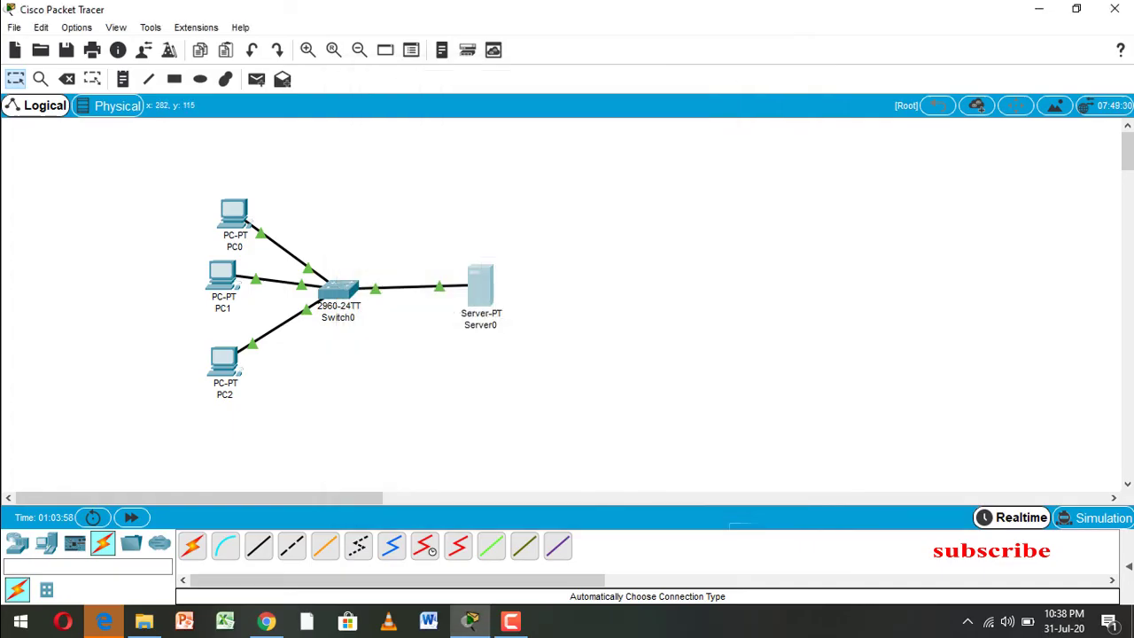
# Reopen the server's IP configuration to check its address settings.
pyautogui.moveTo(233, 216)
pyautogui.click(480, 285)
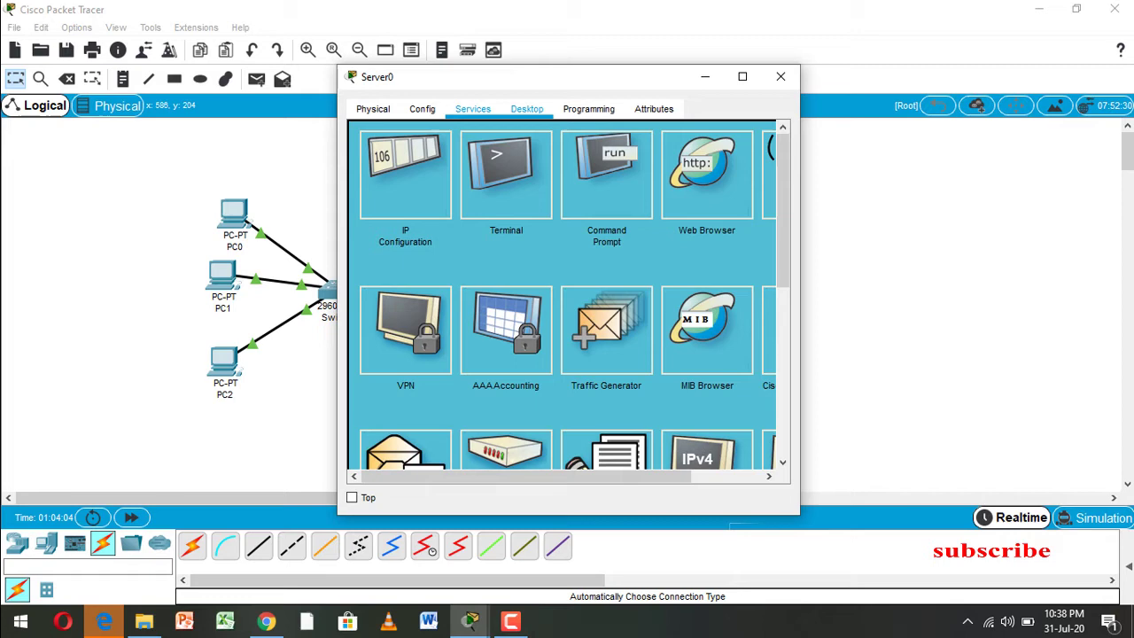
pyautogui.click(405, 175)
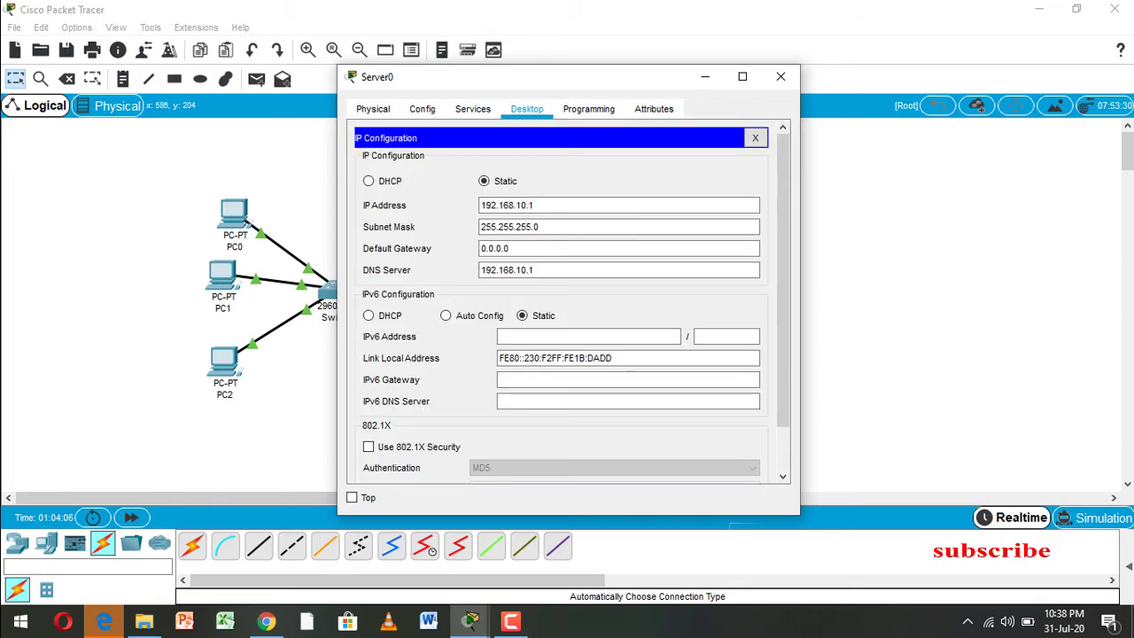
# Turn on the DNS service on the server.
pyautogui.click(422, 108)
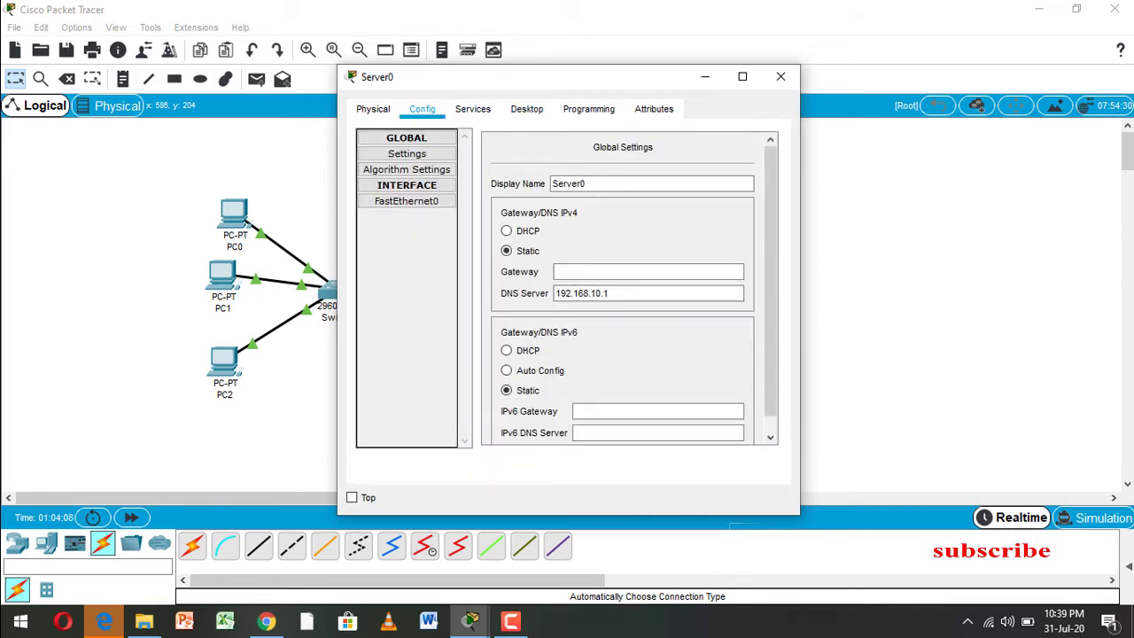
pyautogui.click(472, 109)
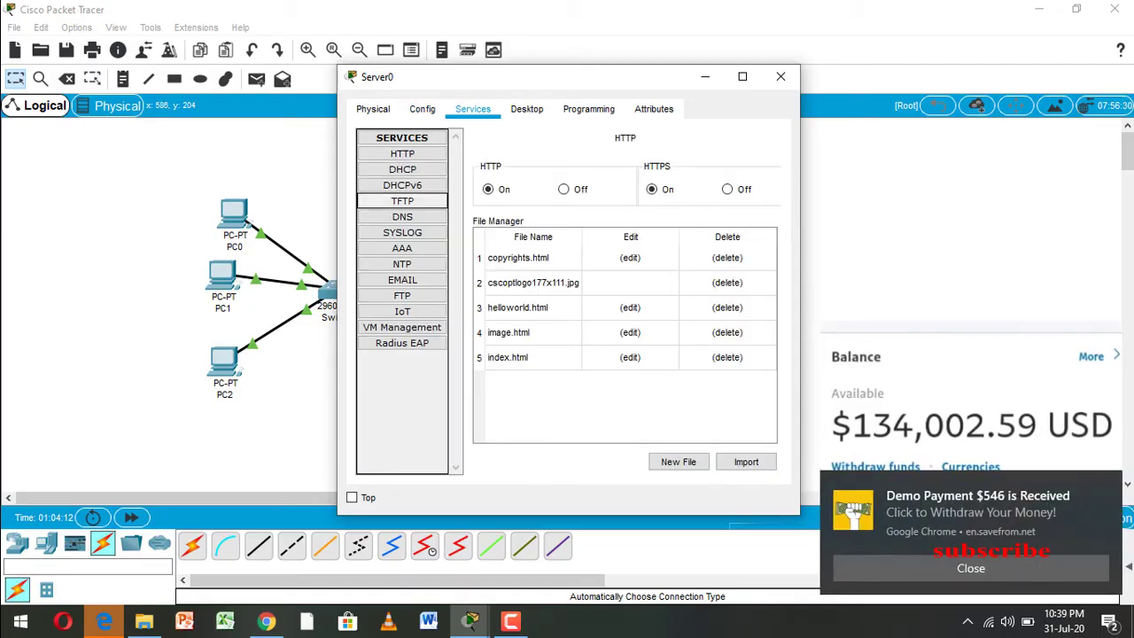
pyautogui.click(402, 217)
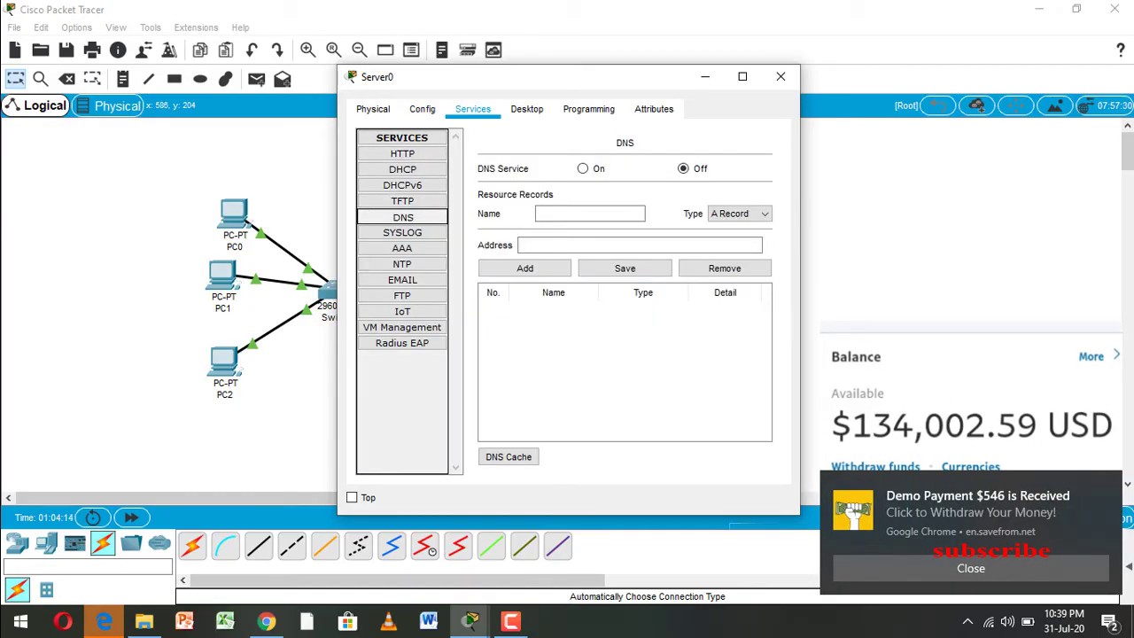
pyautogui.click(590, 213)
pyautogui.click(581, 169)
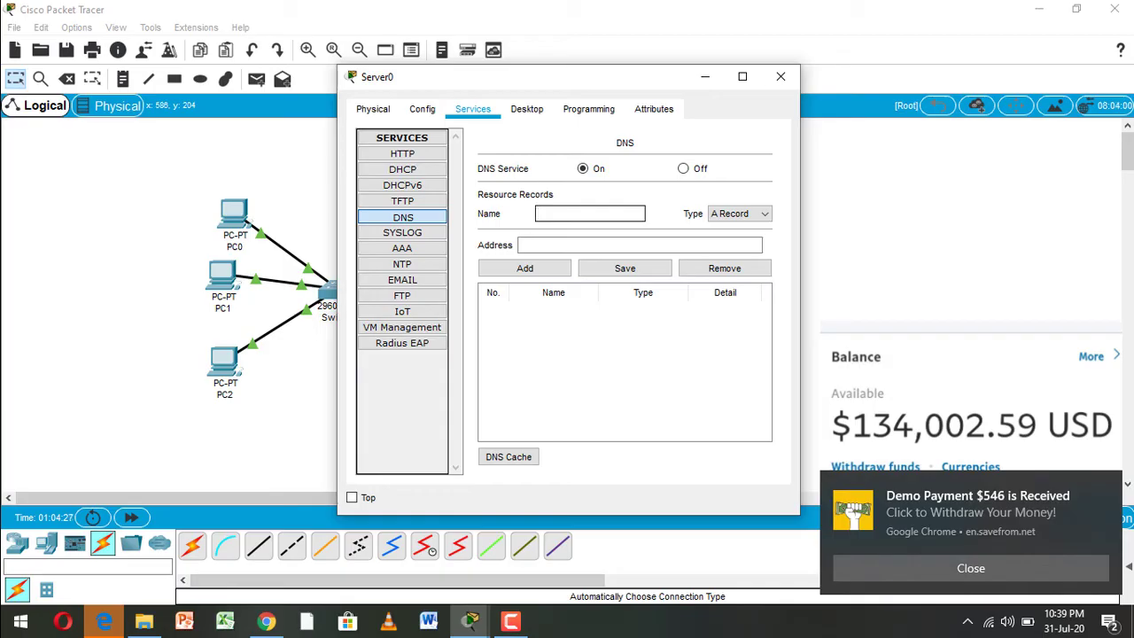
# Add a DNS A record named worldwideweb.com with address 192.168.10.0, and close the server's window.
pyautogui.write('worldwideweb.com')
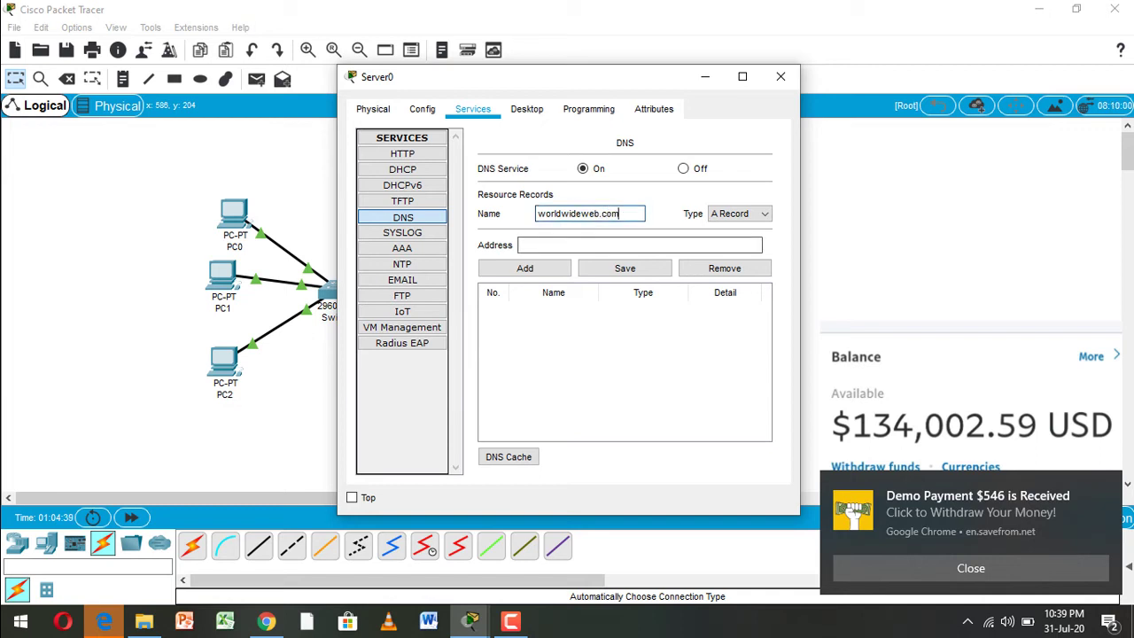
pyautogui.click(521, 244)
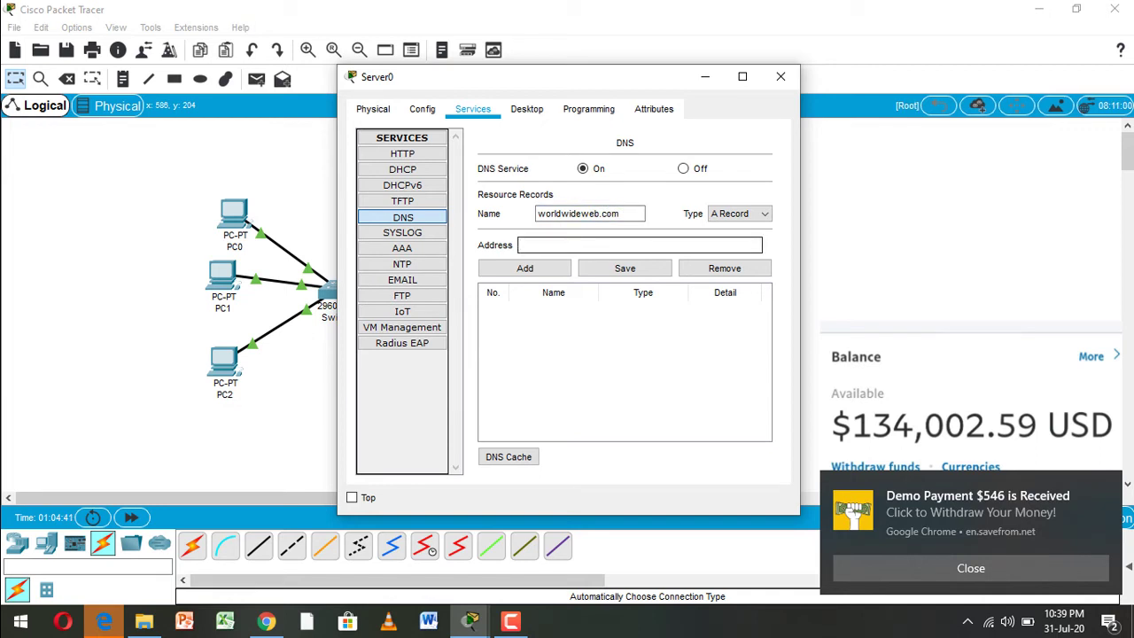
pyautogui.write('192.1')
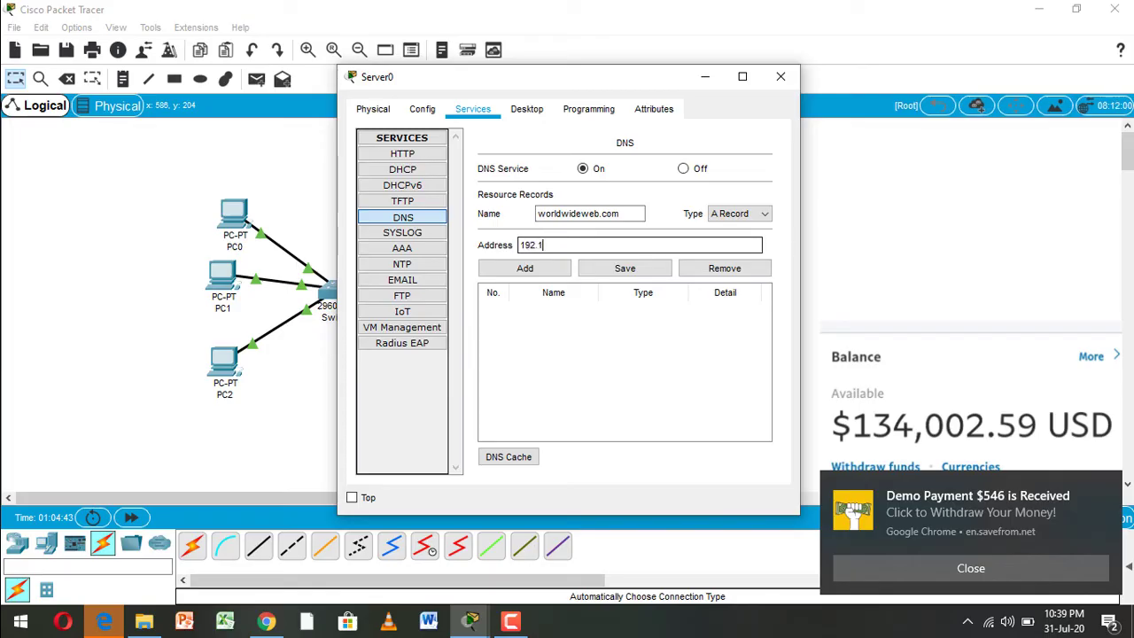
pyautogui.write('.10.0')
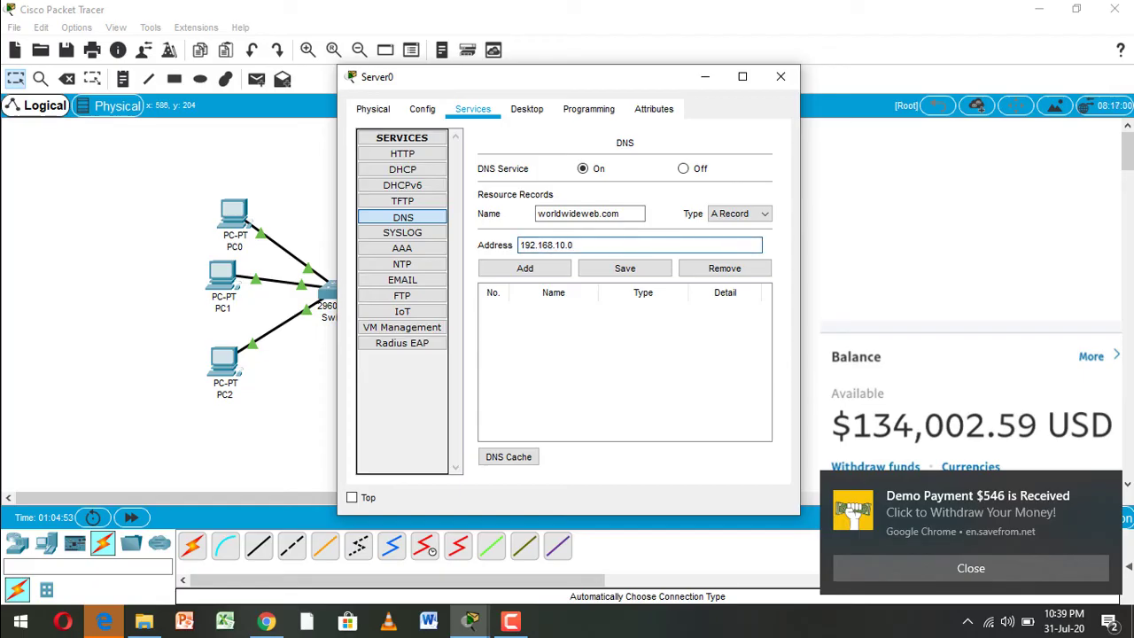
pyautogui.click(524, 267)
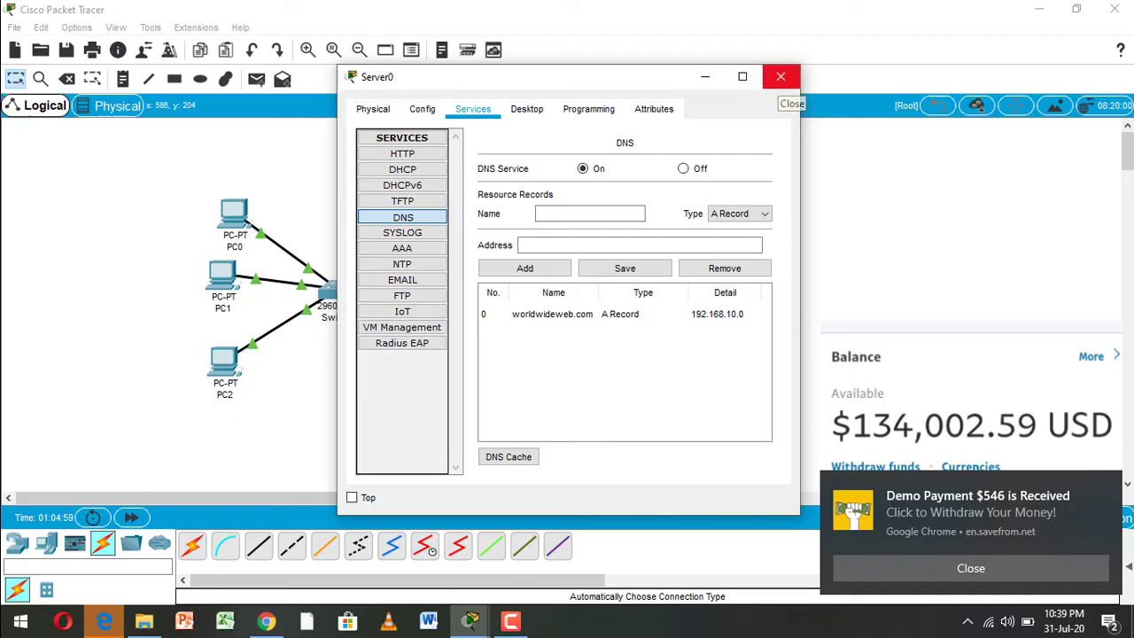
pyautogui.click(780, 77)
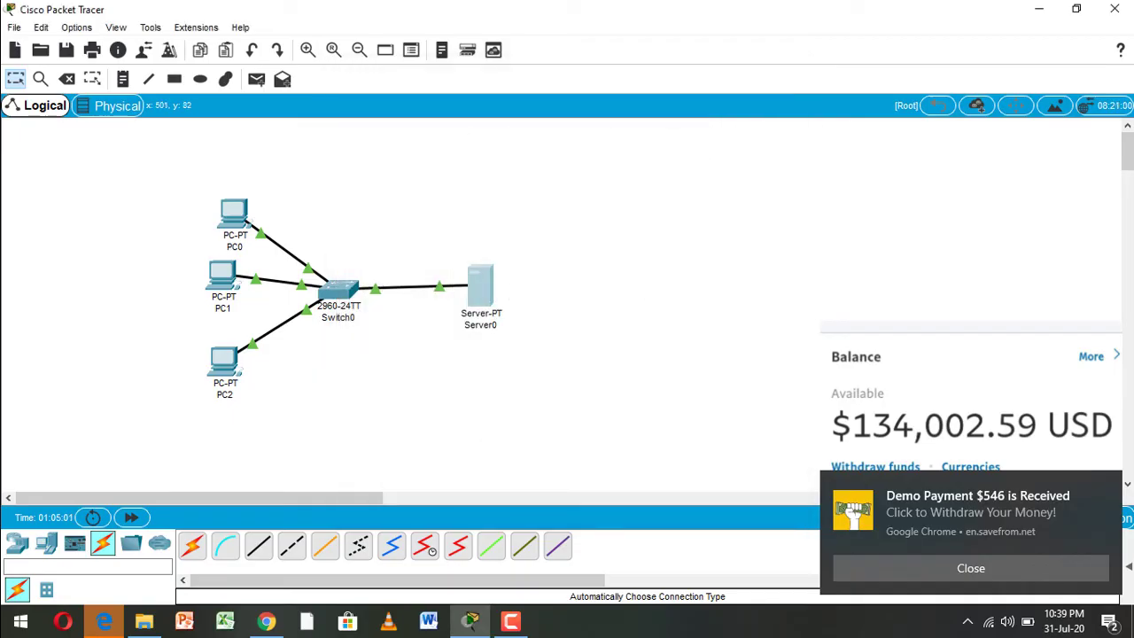
# Give PC0 the static IP address 192.168.10.2 with subnet mask 255.255.255.0.
pyautogui.click(241, 215)
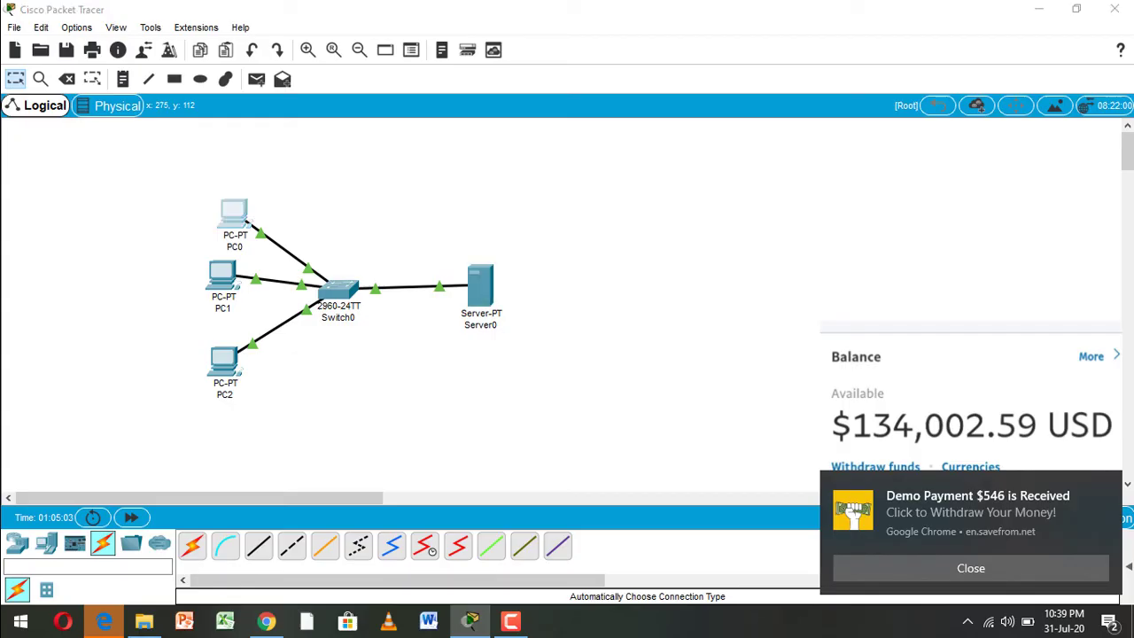
pyautogui.click(471, 108)
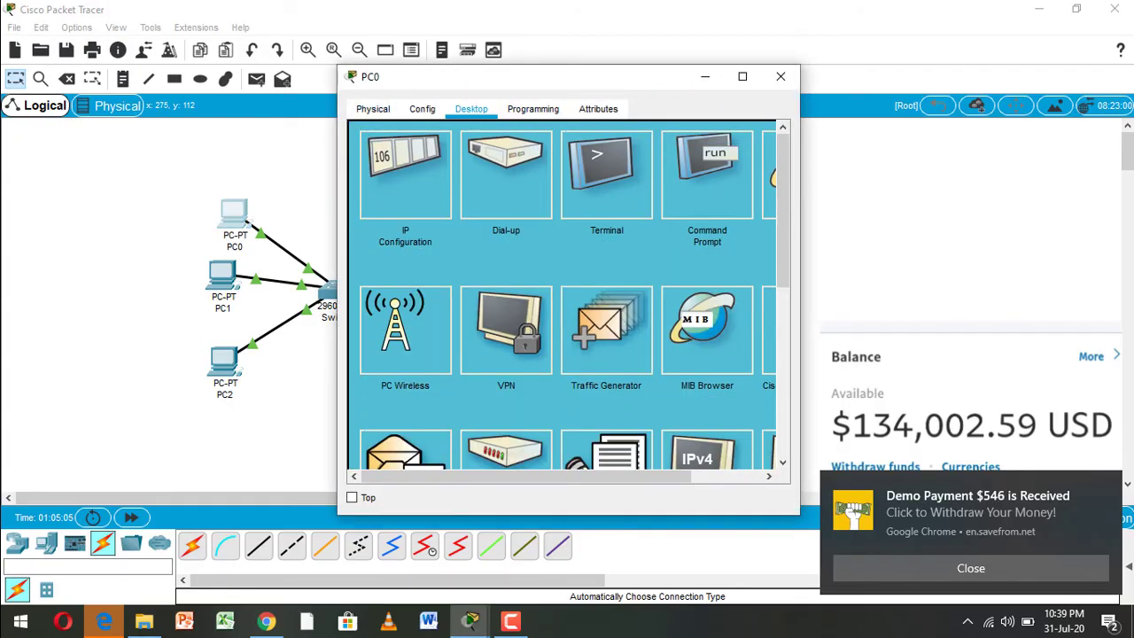
pyautogui.click(405, 174)
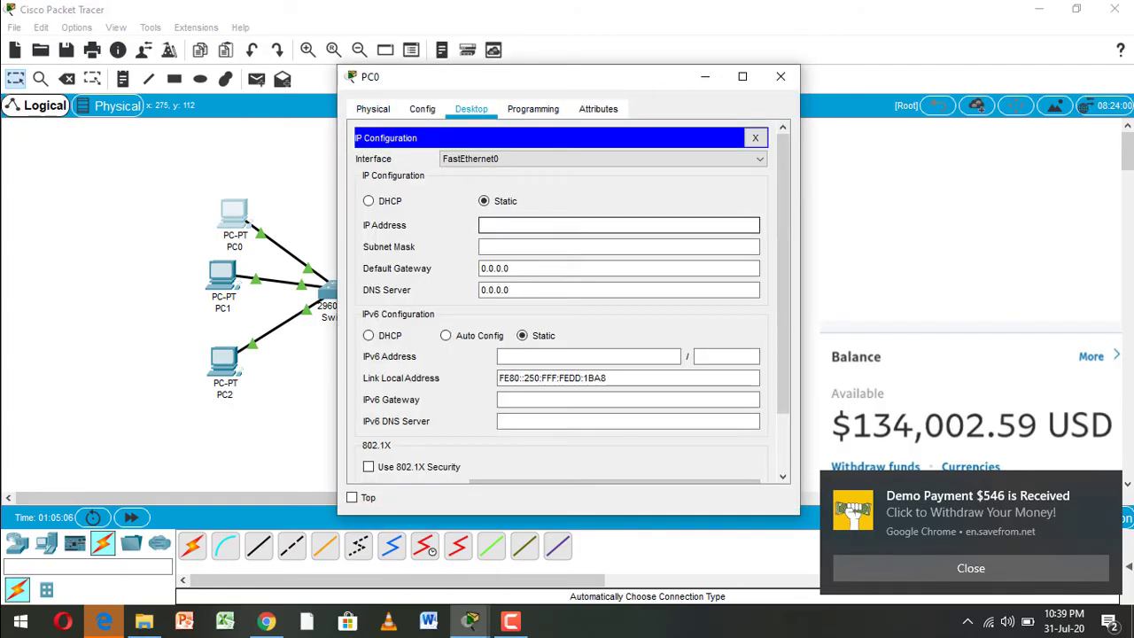
pyautogui.write('192.1')
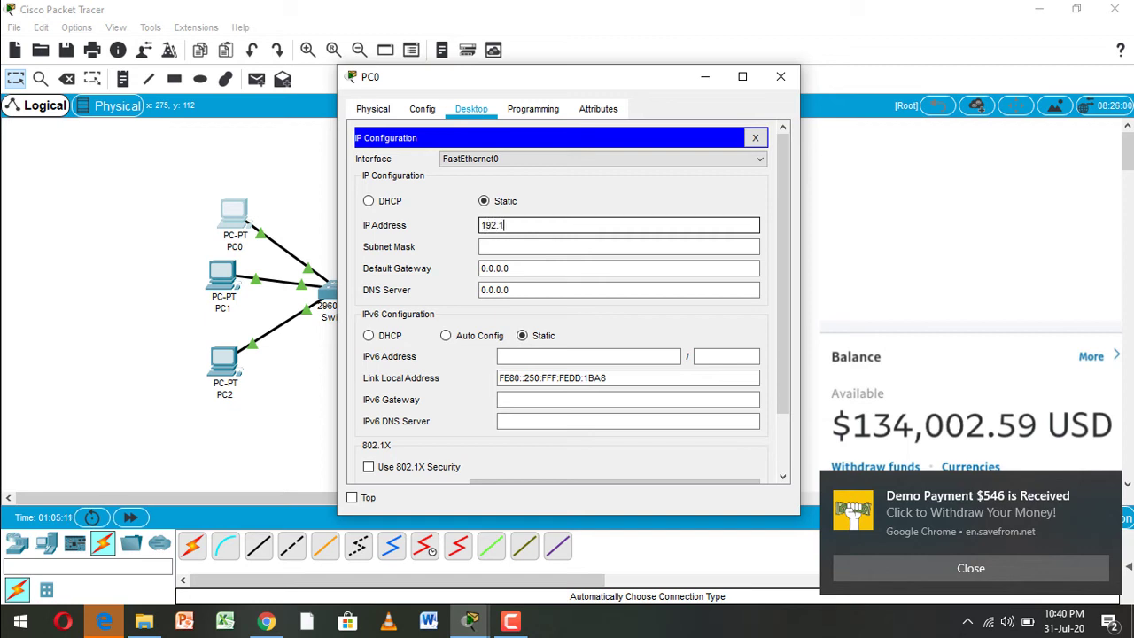
pyautogui.write('68.10.2')
pyautogui.moveTo(535, 225); pyautogui.dragTo(479, 225)
pyautogui.hotkey('ctrl', 'c')
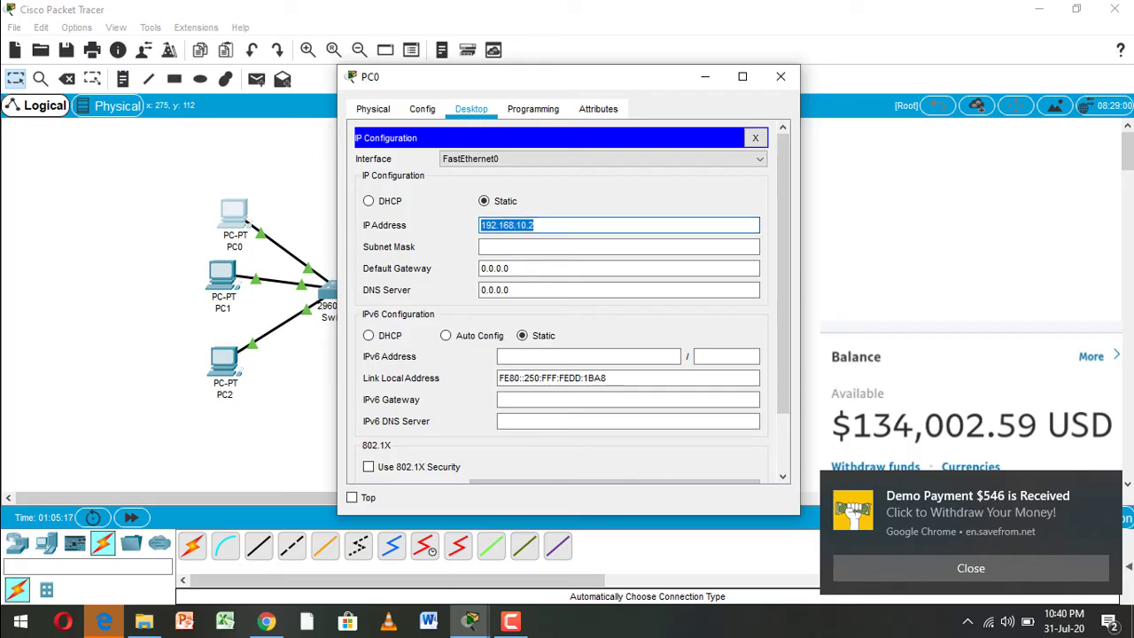
pyautogui.click(500, 247)
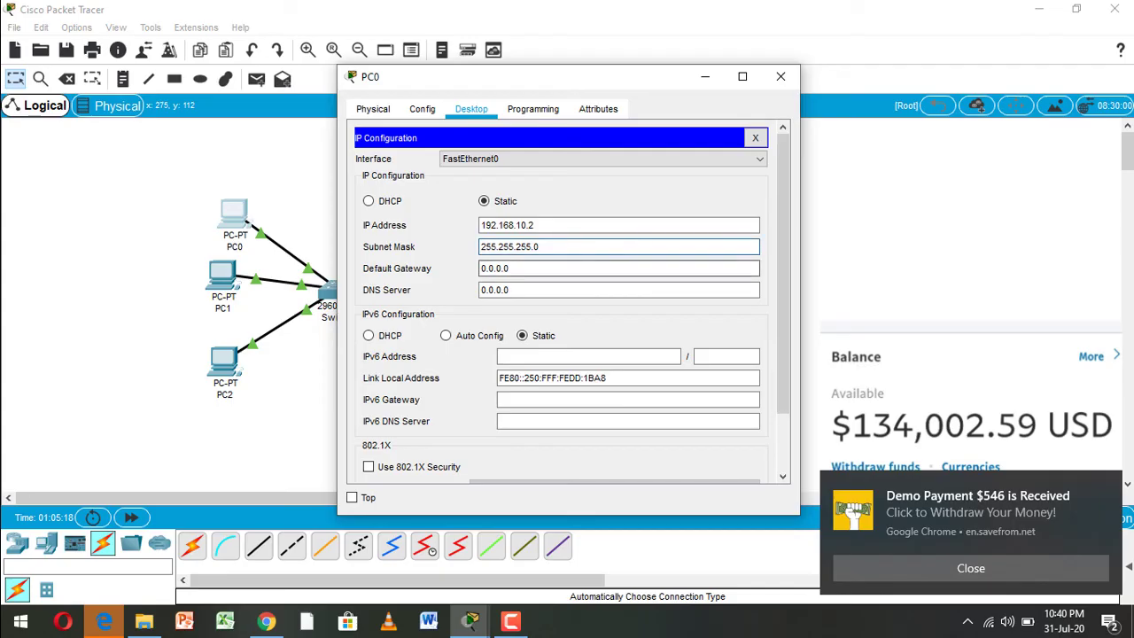
# Set PC0's DNS server to 192.168.10.1 and close its window.
pyautogui.moveTo(509, 290); pyautogui.dragTo(479, 290)
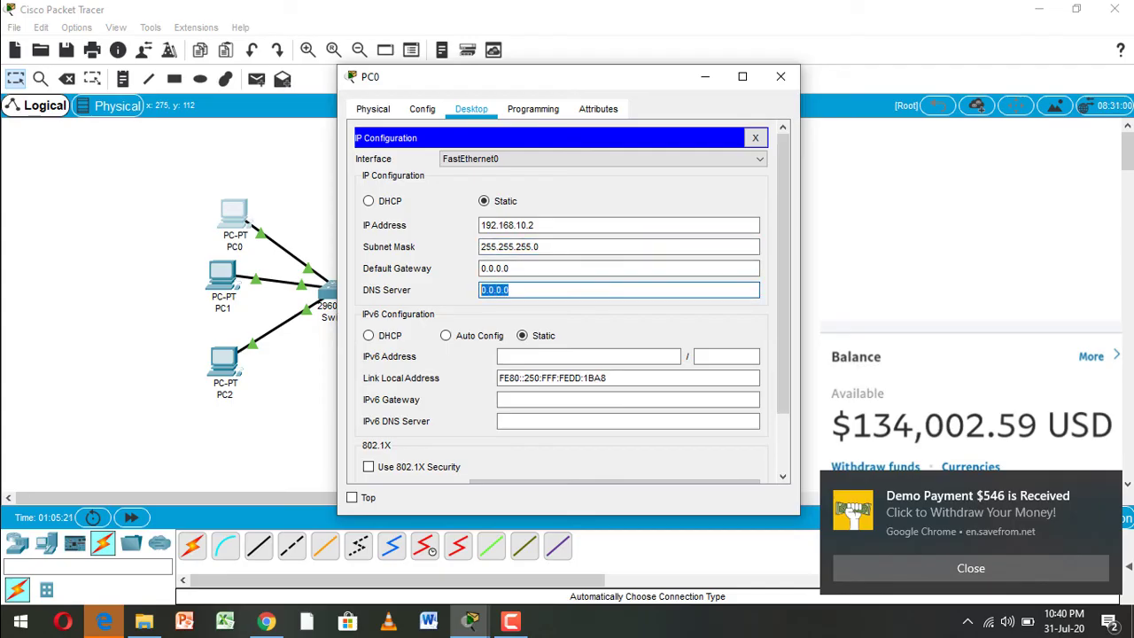
pyautogui.hotkey('ctrl', 'v')
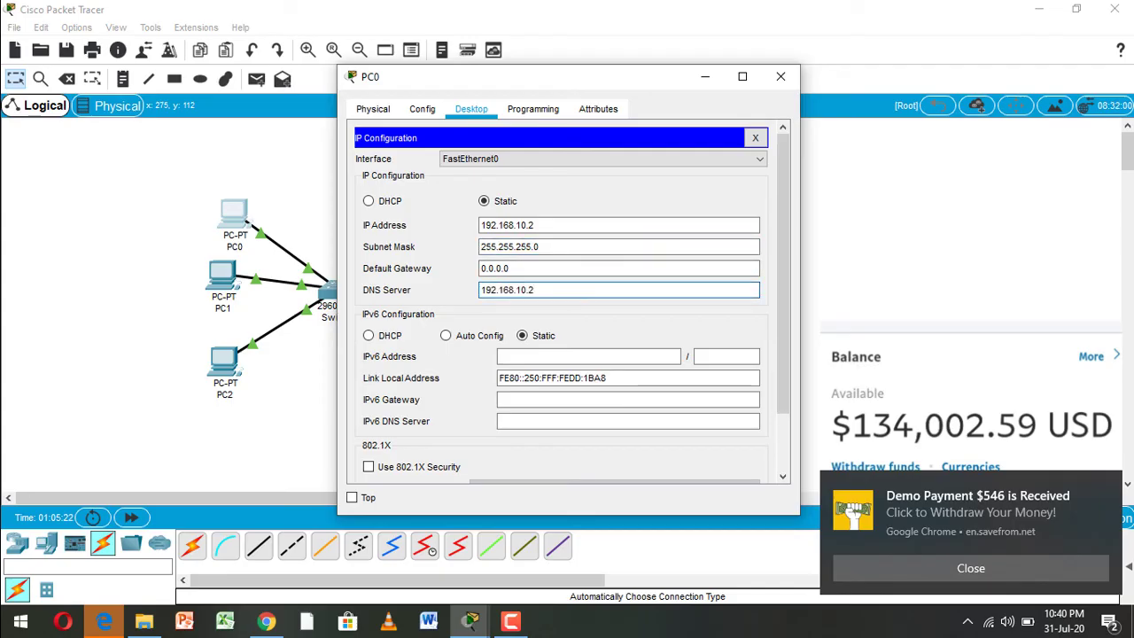
pyautogui.press('BackSpace')
pyautogui.write('1')
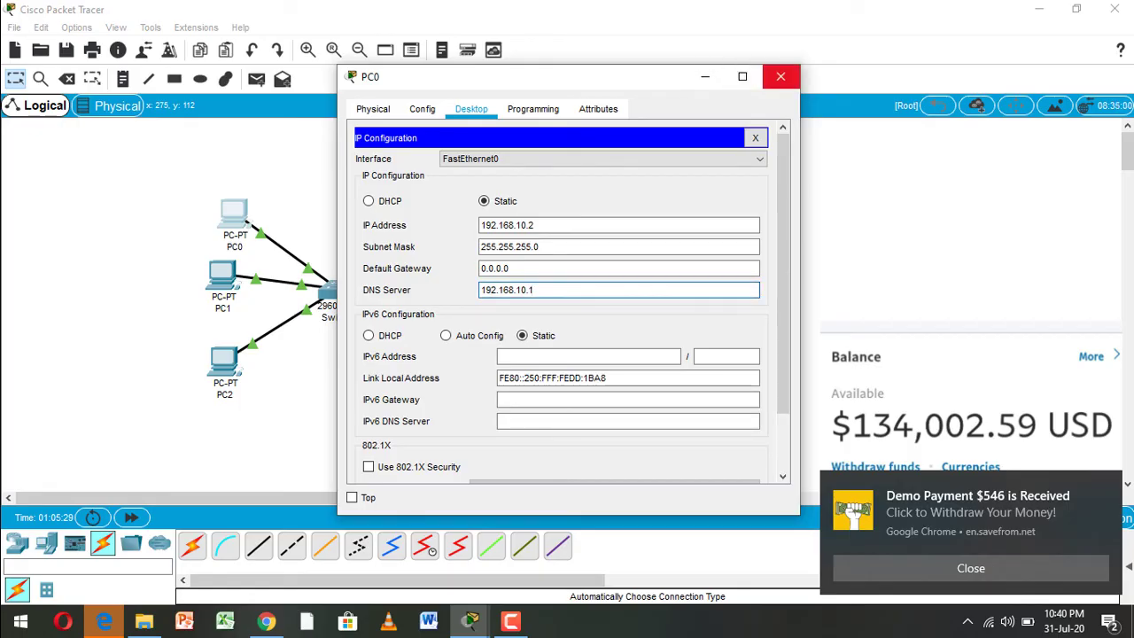
pyautogui.click(780, 77)
# Give PC1 the static IP address 192.168.10.3 with subnet mask 255.255.255.0.
pyautogui.click(222, 276)
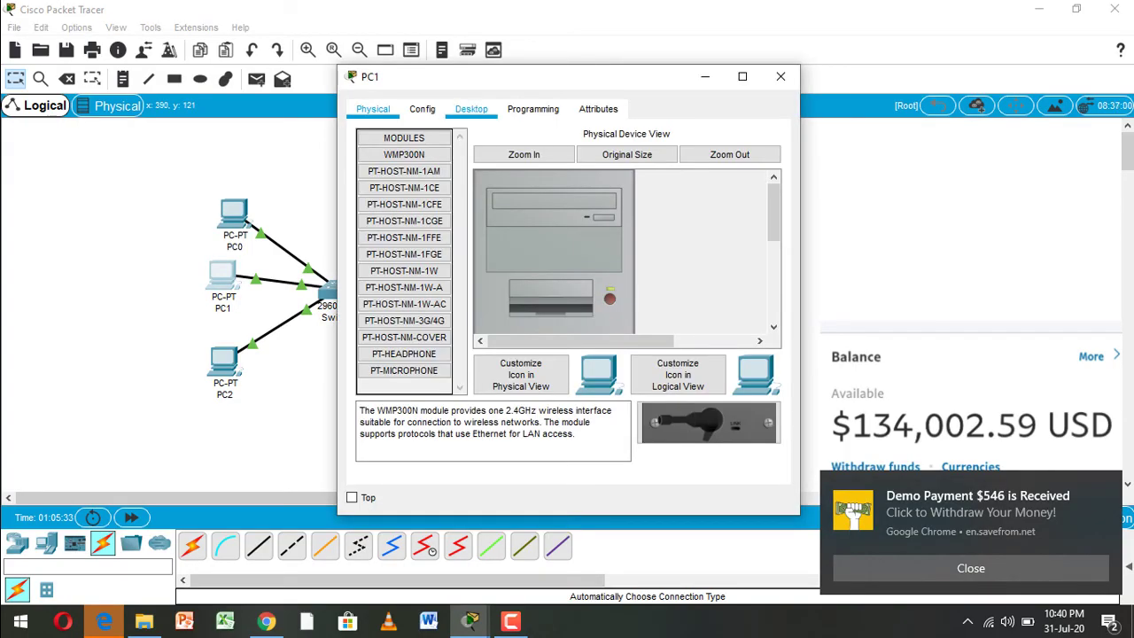
pyautogui.click(471, 108)
pyautogui.click(405, 175)
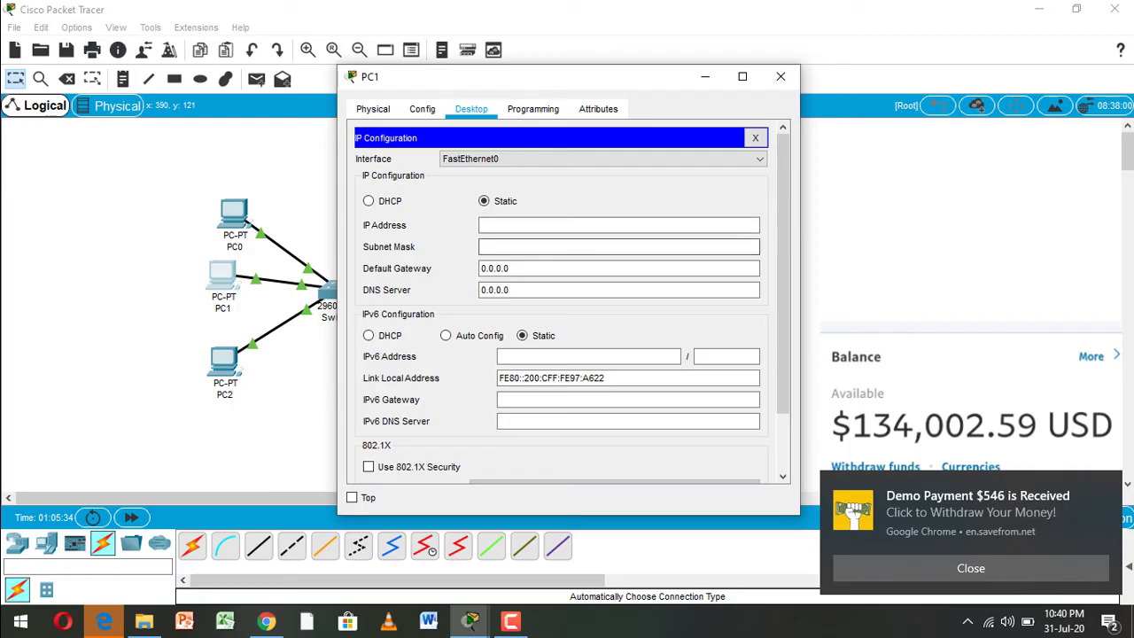
pyautogui.click(618, 225)
pyautogui.write('192.168.10.2')
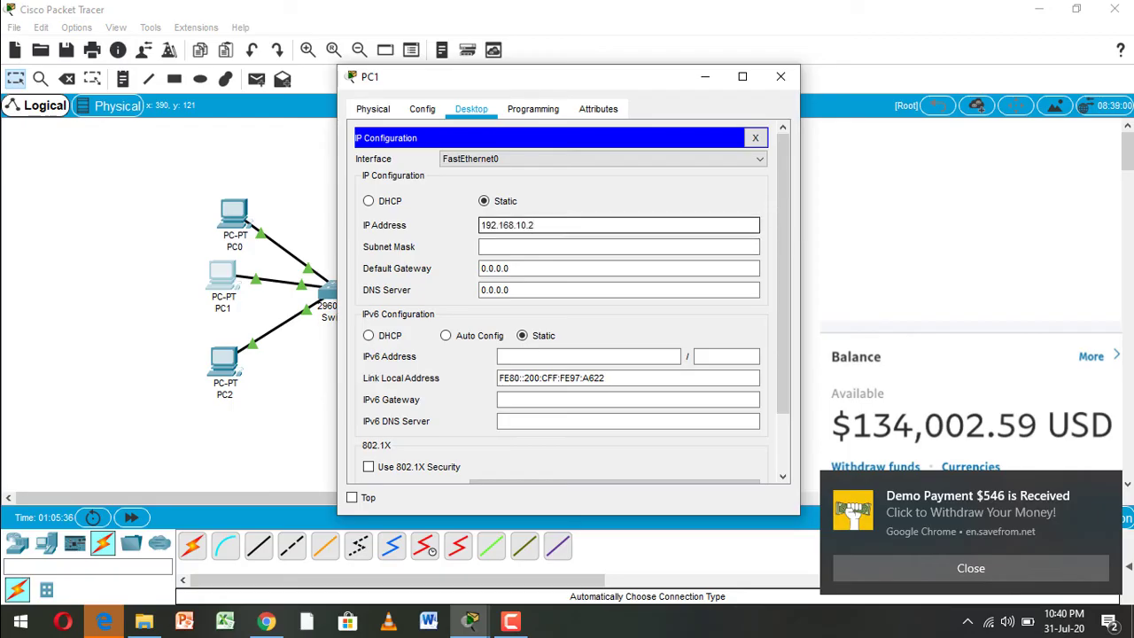
pyautogui.press('BackSpace')
pyautogui.write('3')
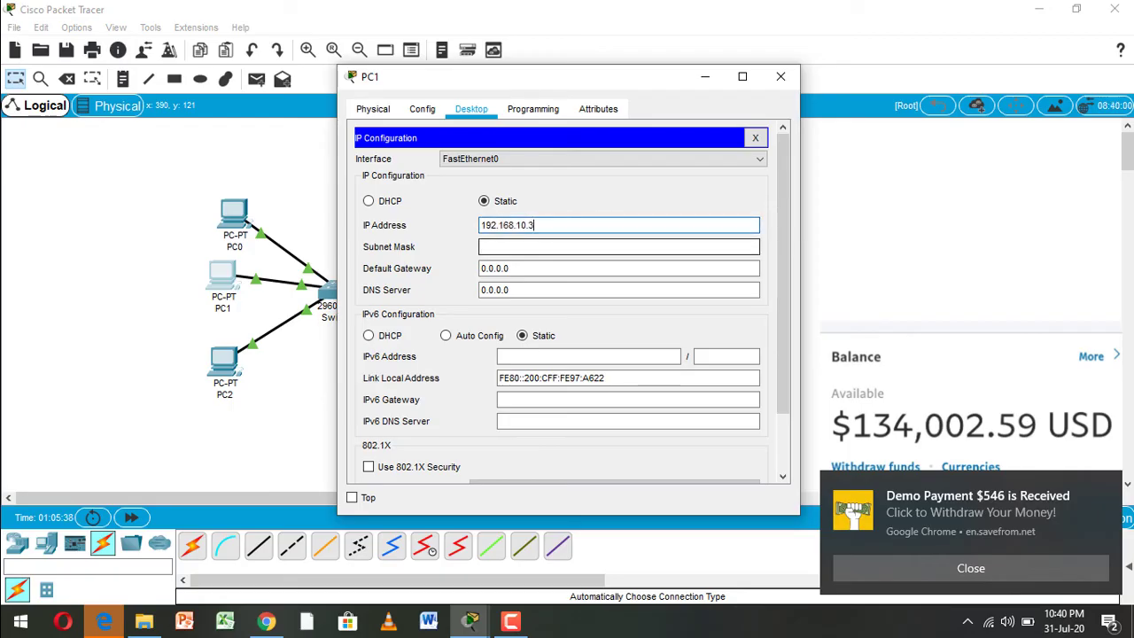
pyautogui.click(618, 246)
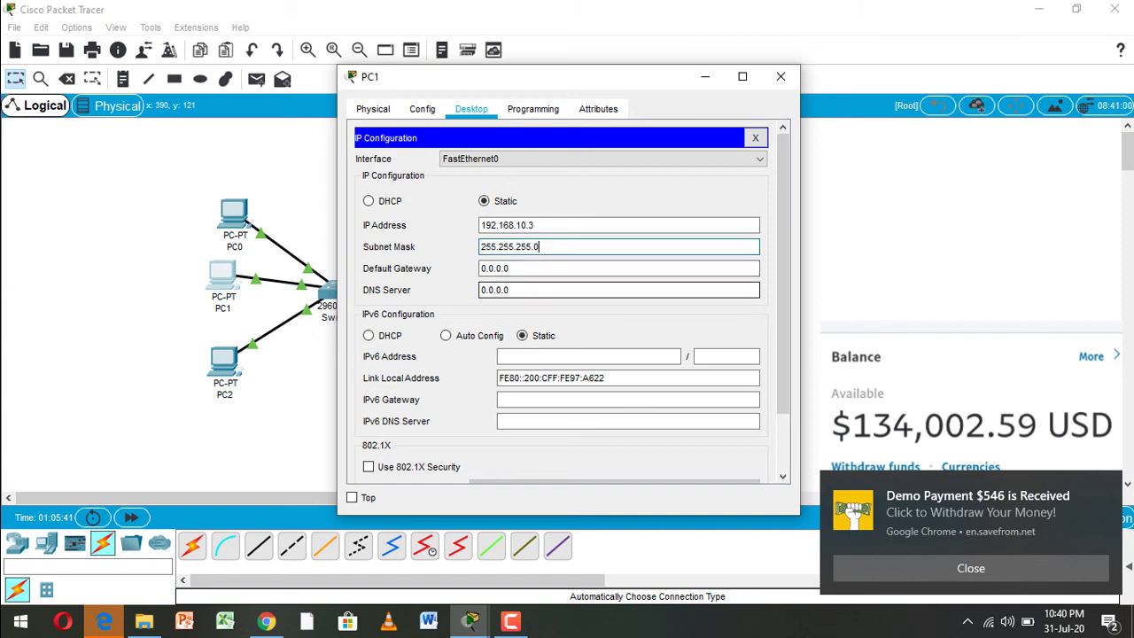
# Set PC1's DNS server to 192.168.10.1 and close its window.
pyautogui.moveTo(510, 290); pyautogui.dragTo(478, 290)
pyautogui.hotkey('ctrl', 'v')
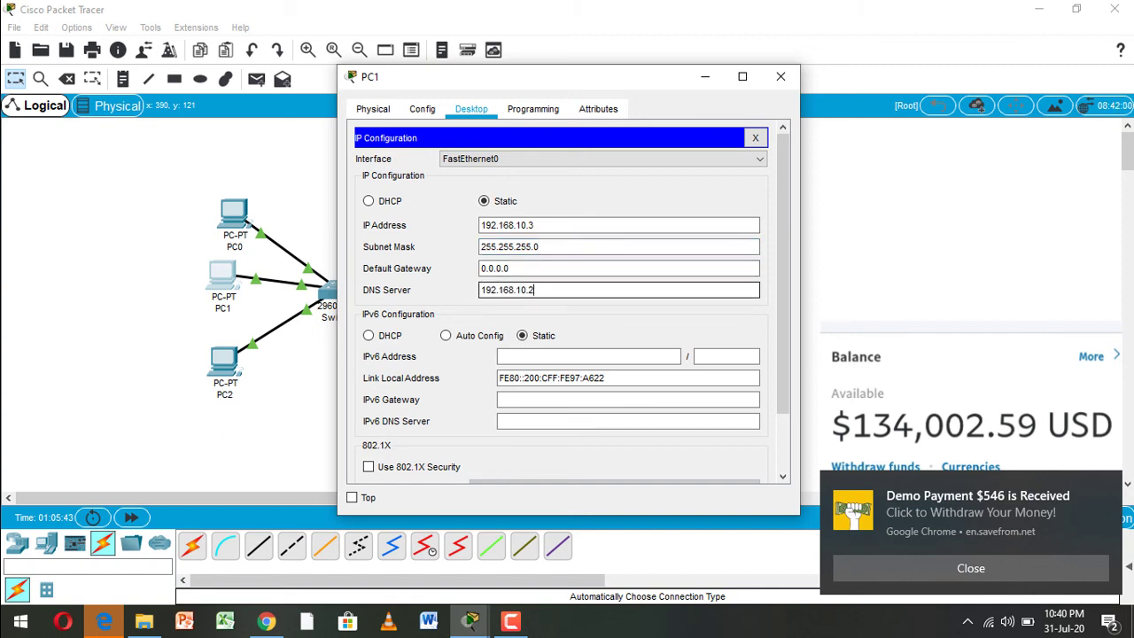
pyautogui.press('BackSpace')
pyautogui.write('1')
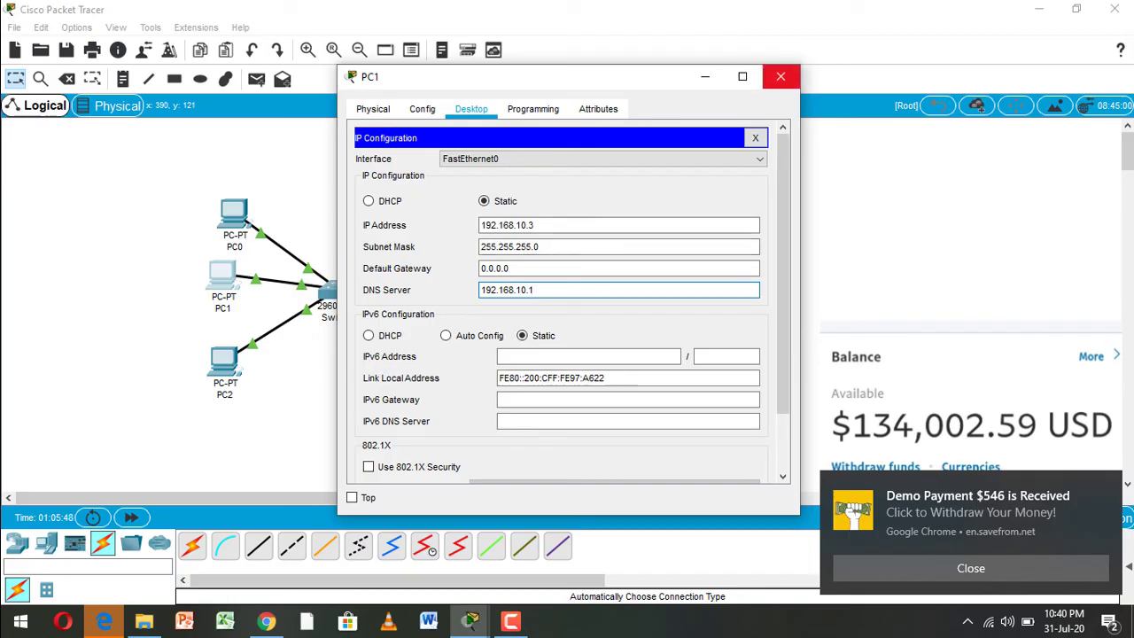
pyautogui.click(780, 76)
# Give PC2 the static IP address 192.168.10.4 with subnet mask 255.255.255.0.
pyautogui.click(224, 361)
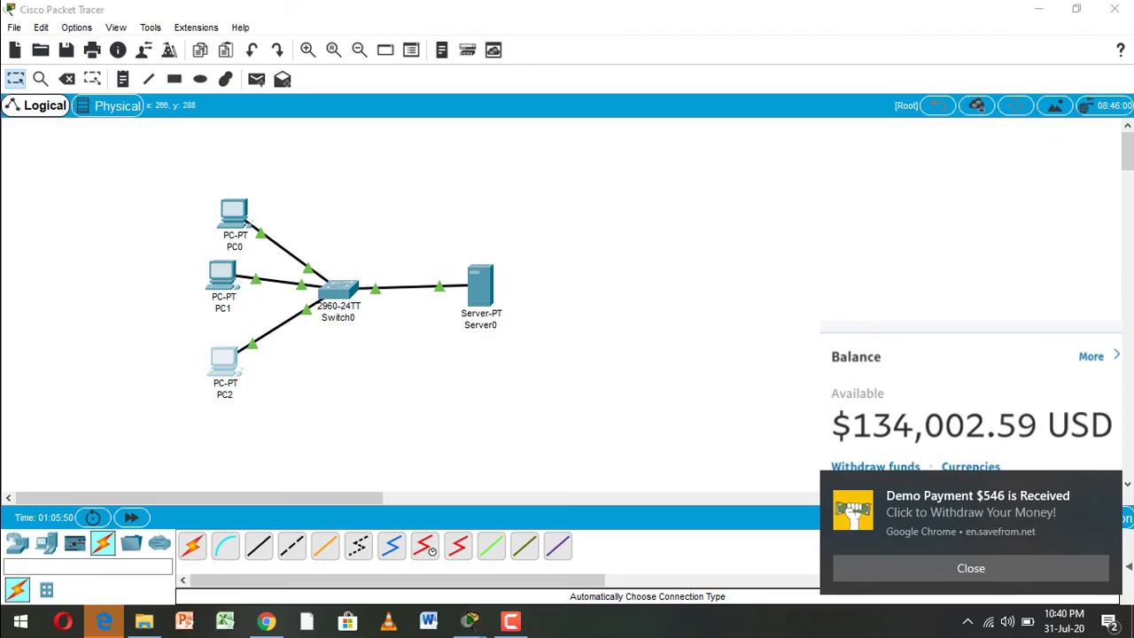
pyautogui.click(471, 108)
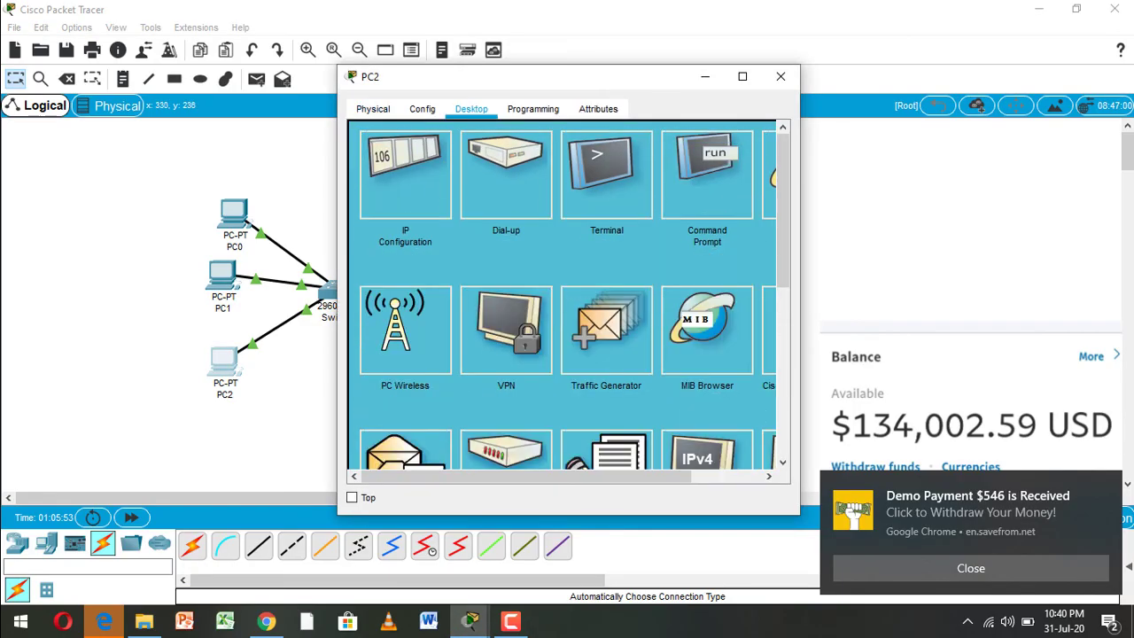
pyautogui.click(405, 174)
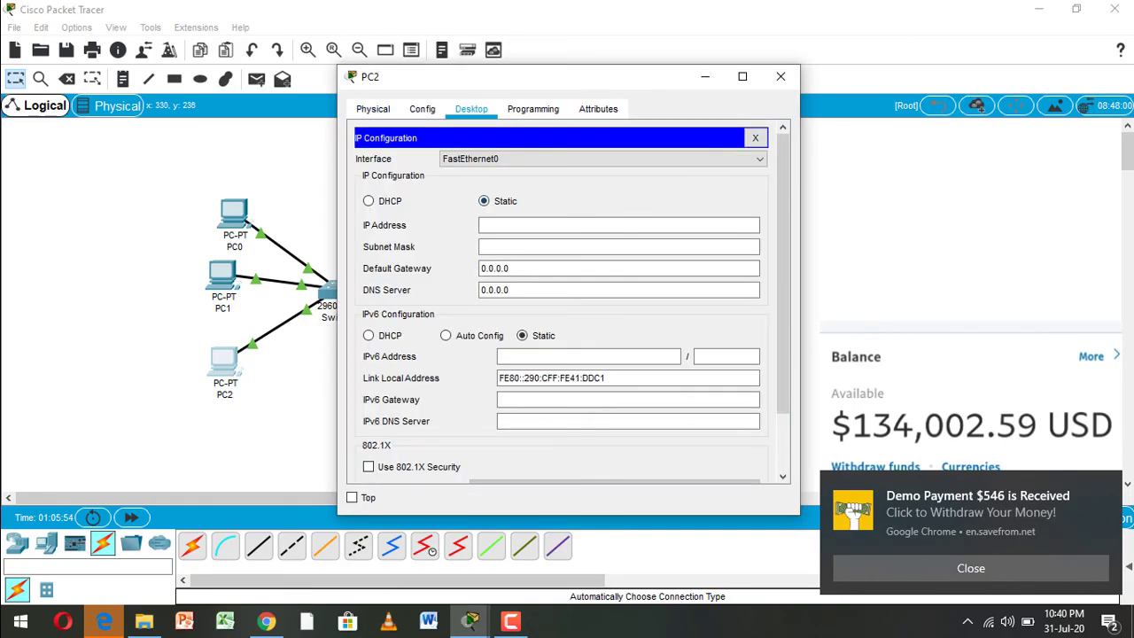
pyautogui.click(618, 225)
pyautogui.write('192.168.10.2')
pyautogui.press('BackSpace')
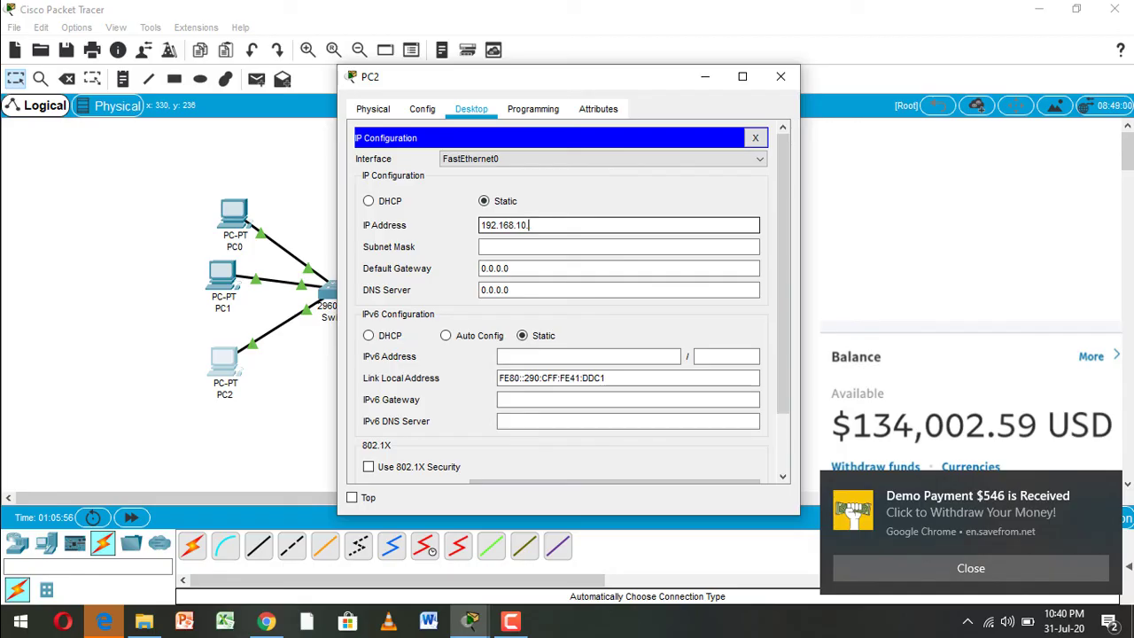
pyautogui.write('4')
pyautogui.press('Tab')
# Set PC2's DNS server to 192.168.10.1 and close its window.
pyautogui.press('Tab')
pyautogui.press('Tab')
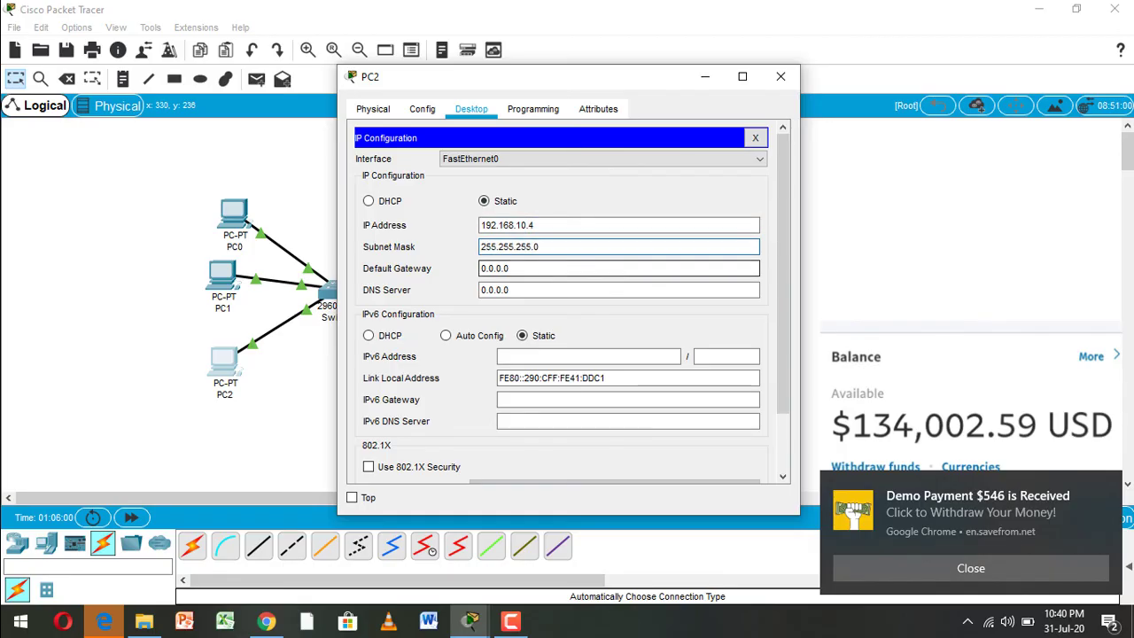
pyautogui.hotkey('shift', 'Left')
pyautogui.hotkey('shift', 'Left')
pyautogui.hotkey('shift', 'Left')
pyautogui.hotkey('shift', 'Left')
pyautogui.hotkey('shift', 'Left')
pyautogui.hotkey('shift', 'Left')
pyautogui.hotkey('shift', 'Left')
pyautogui.write('192.168.10.2')
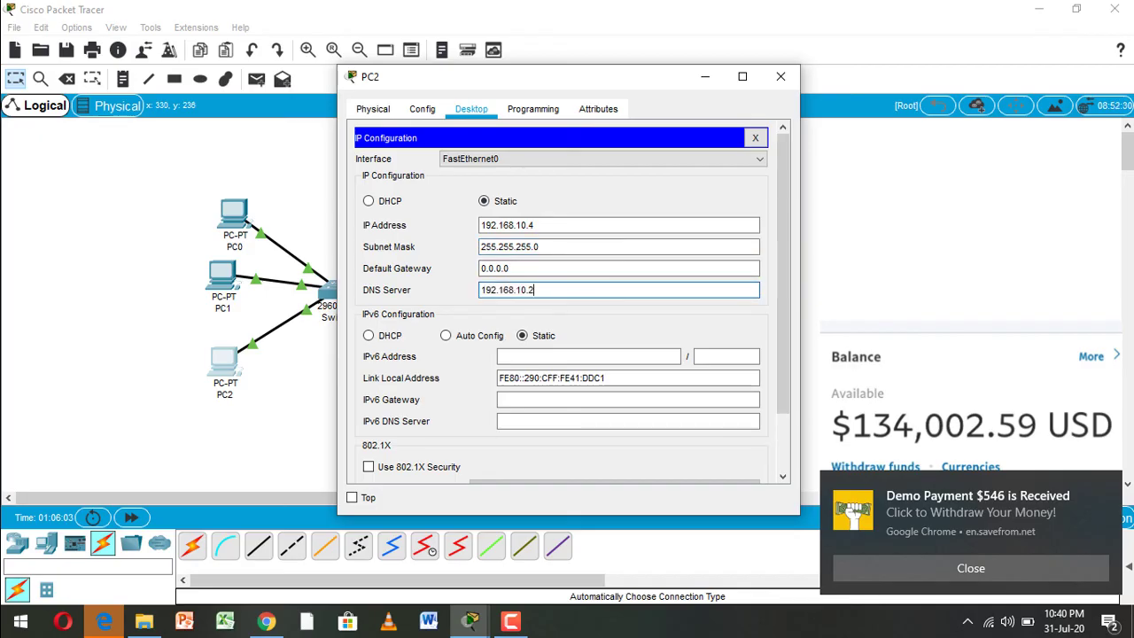
pyautogui.press('BackSpace')
pyautogui.write('1')
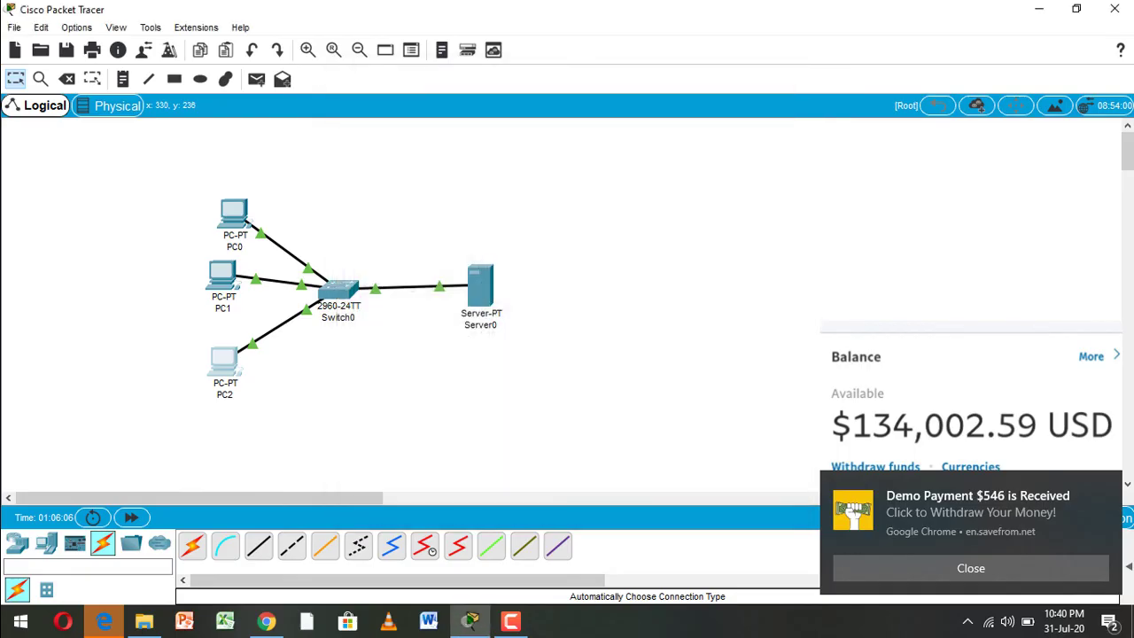
pyautogui.click(780, 76)
# Send a simple PDU from Server0 to PC0 to test their connectivity.
pyautogui.moveTo(339, 289)
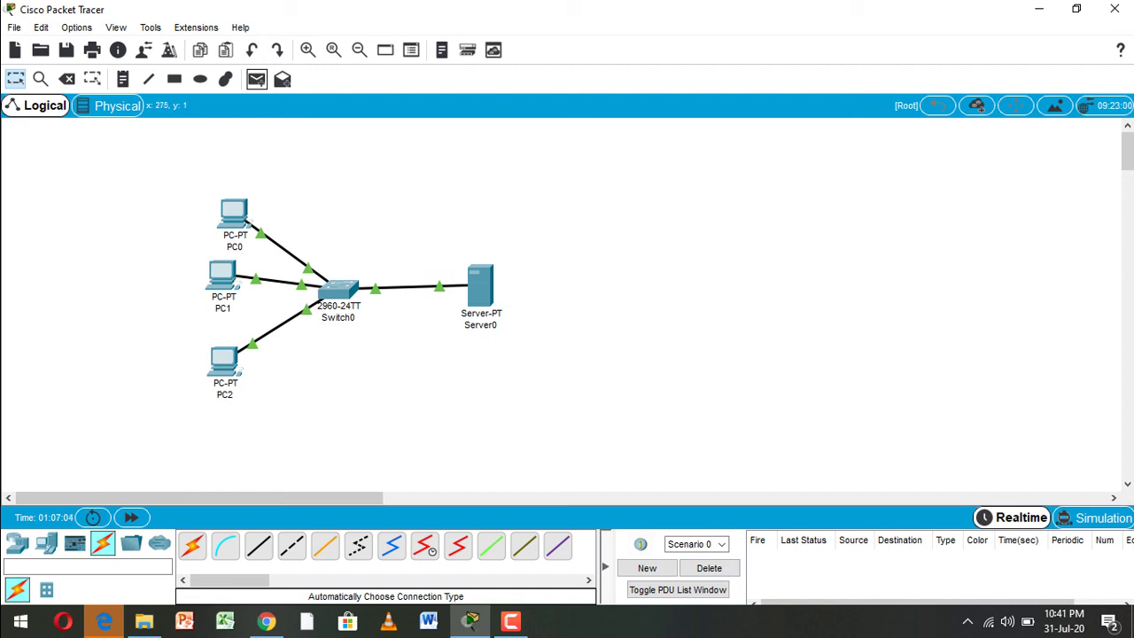
pyautogui.click(256, 79)
pyautogui.click(475, 291)
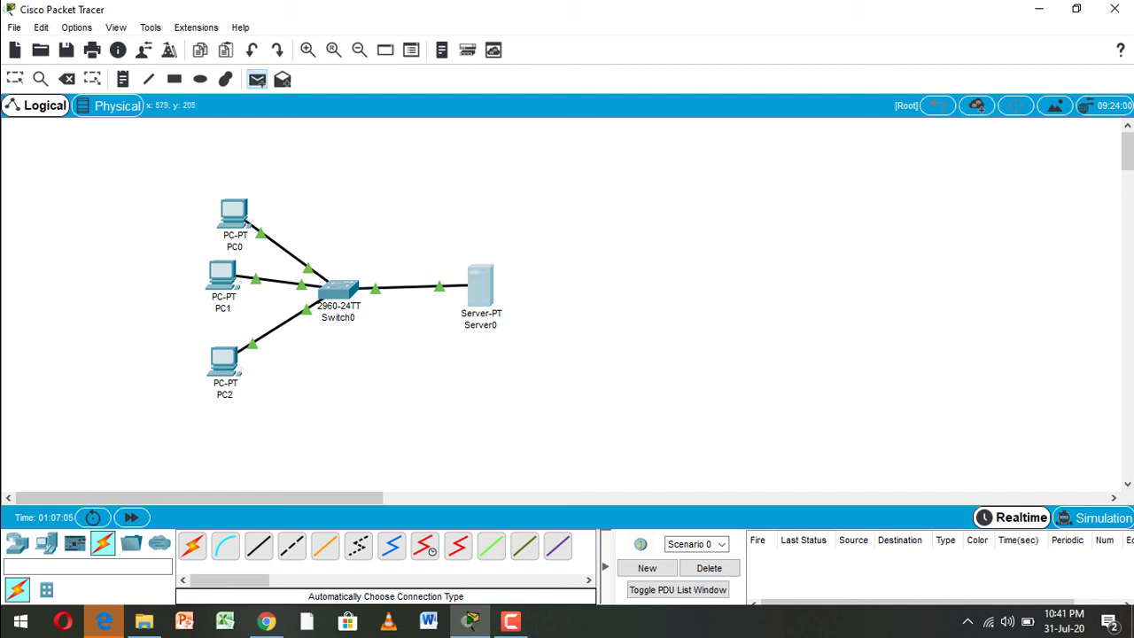
pyautogui.click(483, 285)
pyautogui.click(235, 213)
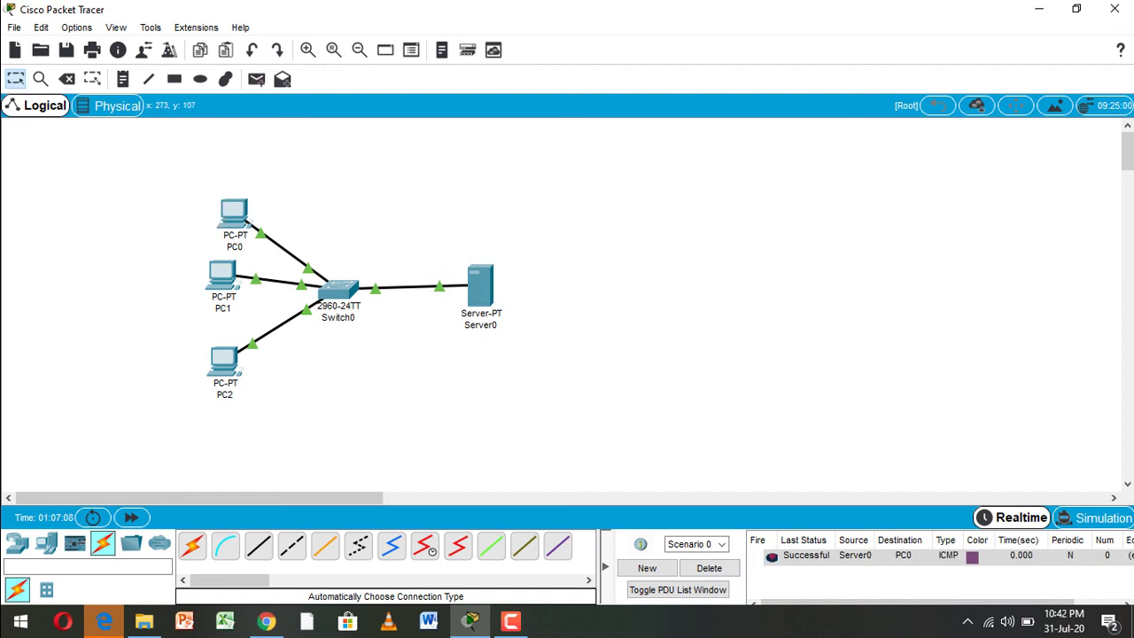
# Send one simple PDU from Server0 to PC1 and another from Server0 to PC2.
pyautogui.press('p')
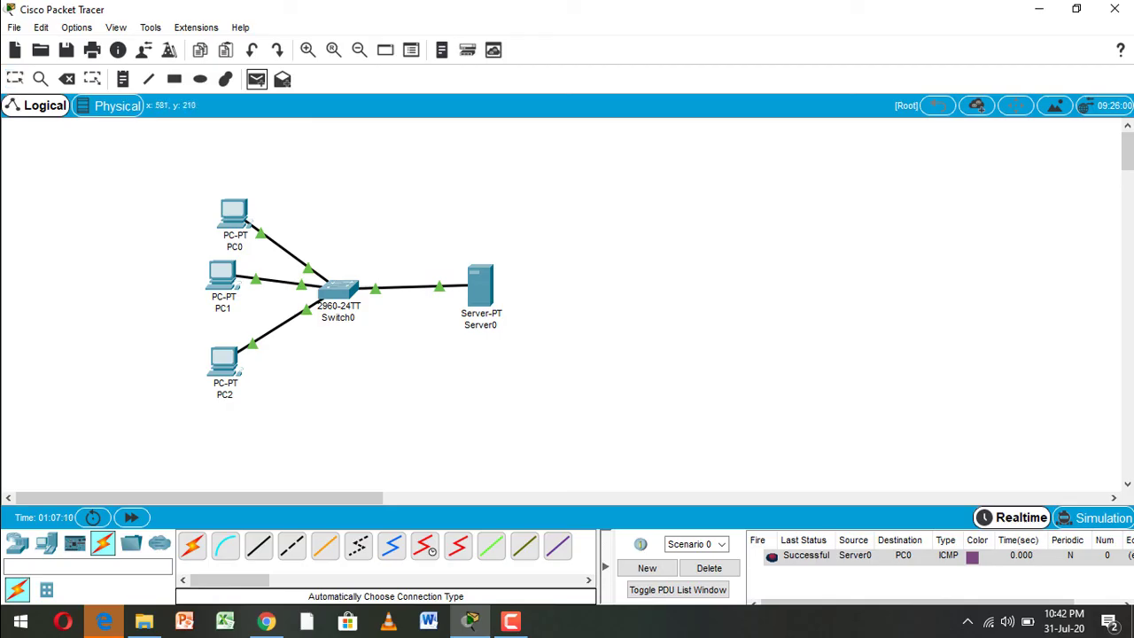
pyautogui.click(480, 286)
pyautogui.click(222, 275)
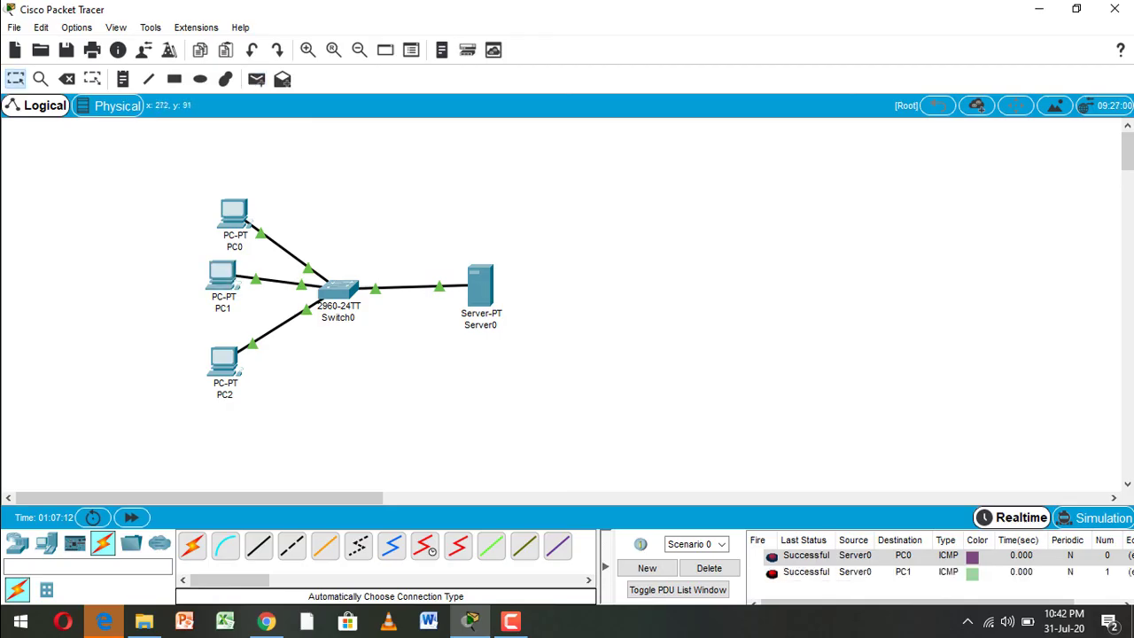
pyautogui.press('p')
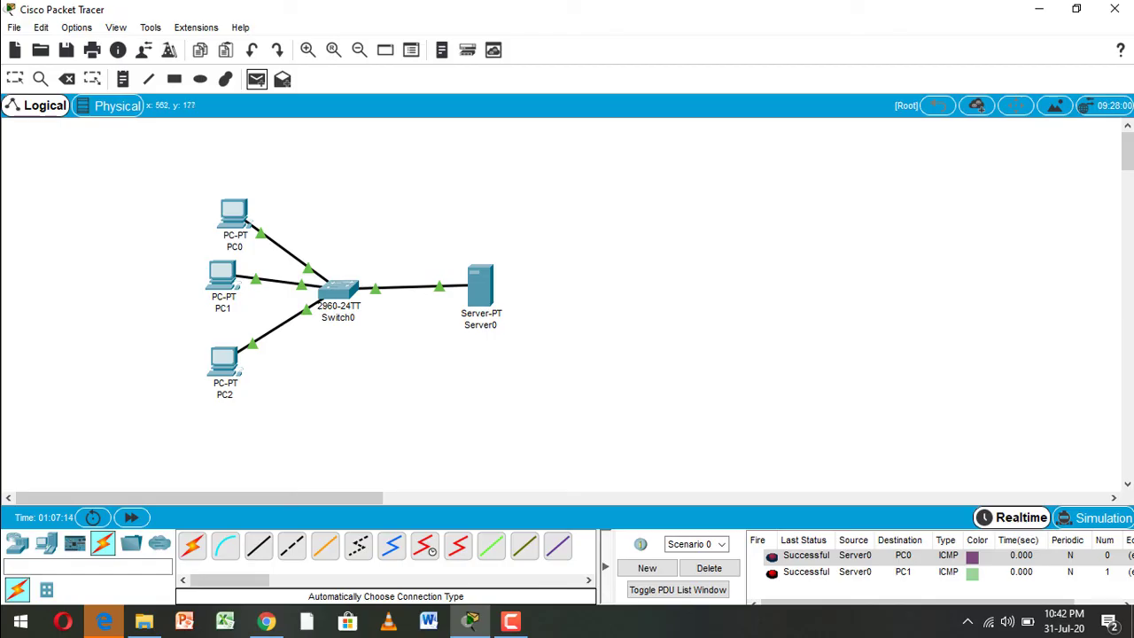
pyautogui.click(480, 285)
pyautogui.click(223, 359)
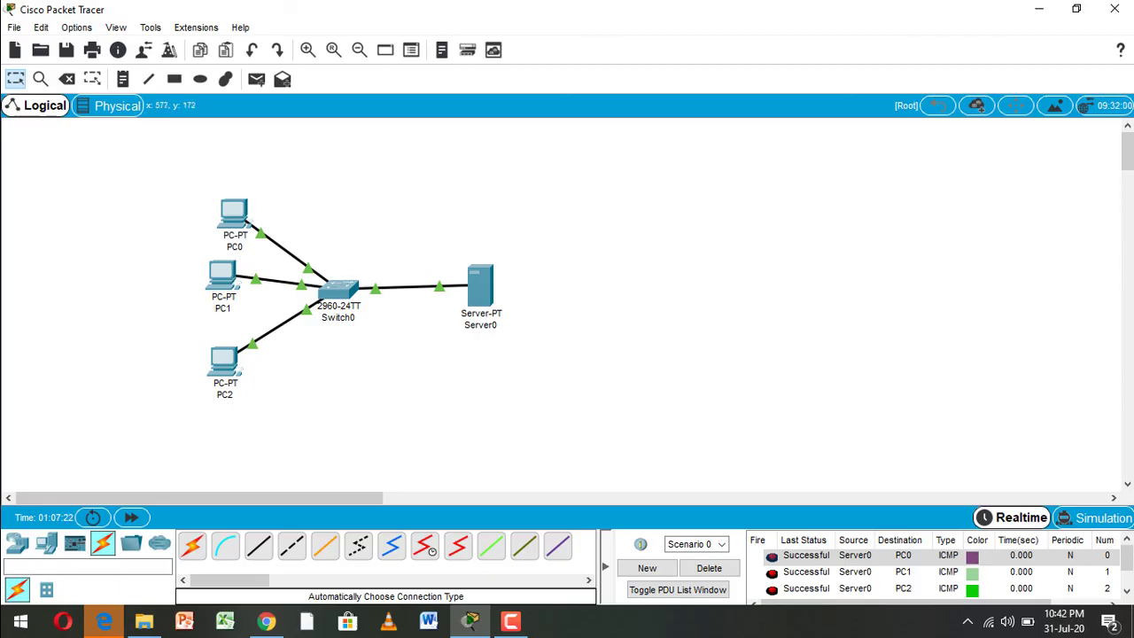
pyautogui.moveTo(480, 292)
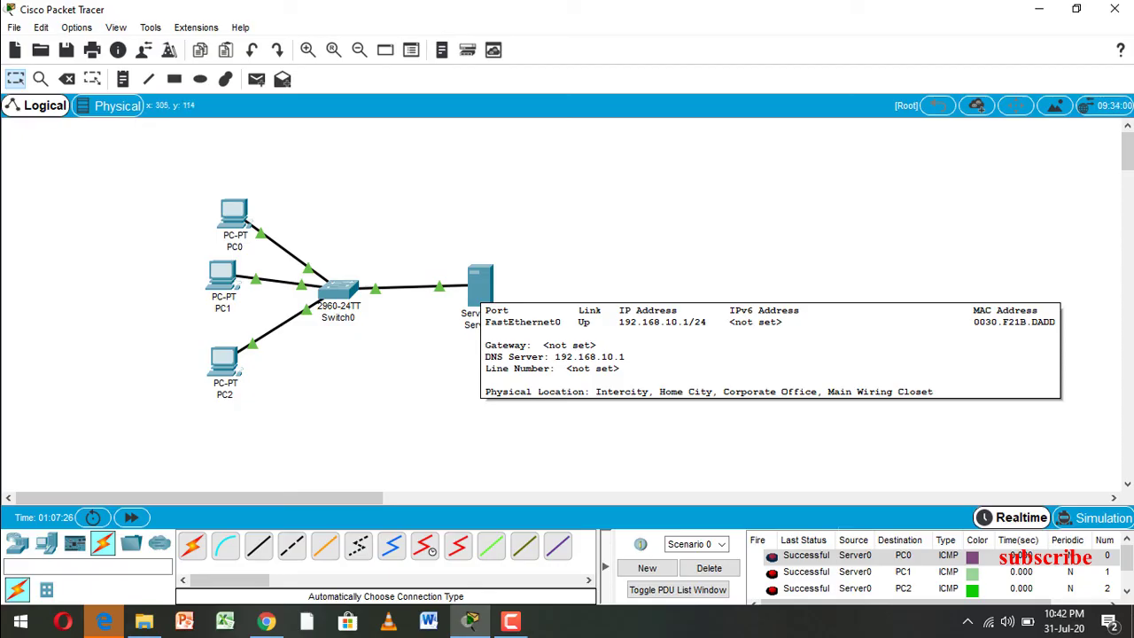
pyautogui.moveTo(232, 213)
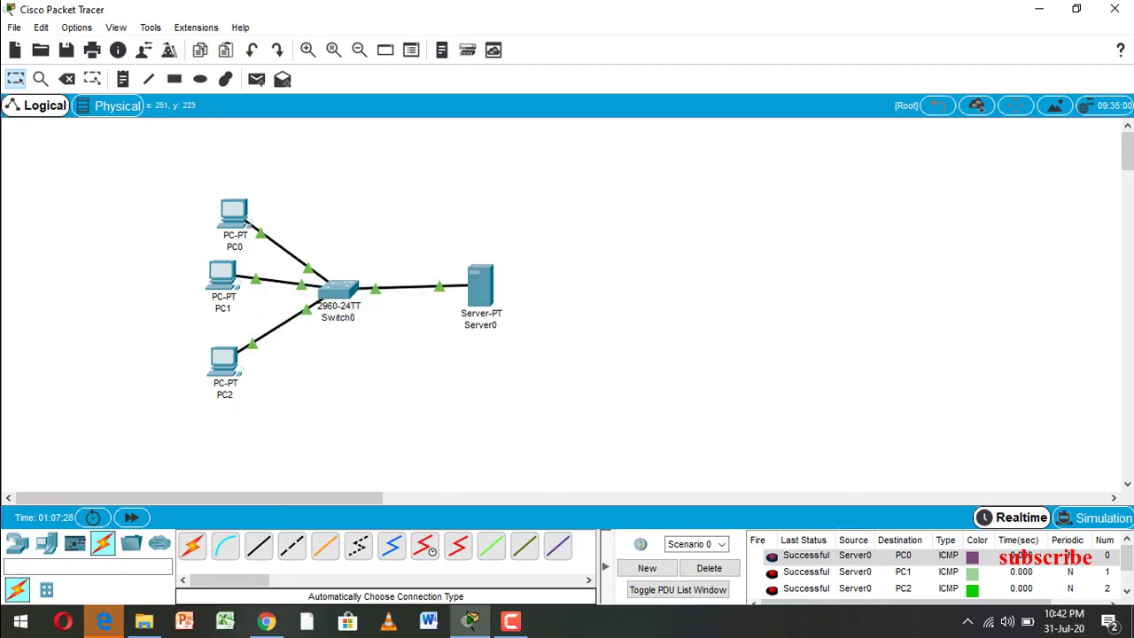